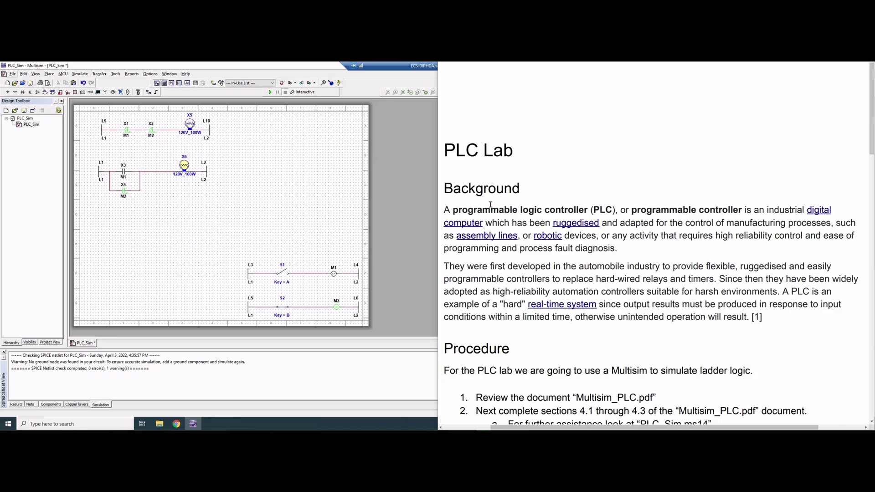
Read the PLC Lab background and procedure, from the Multisim_PLC.pdf review to the logic gates and the industrial application task
scroll(490, 205, "down", 1)
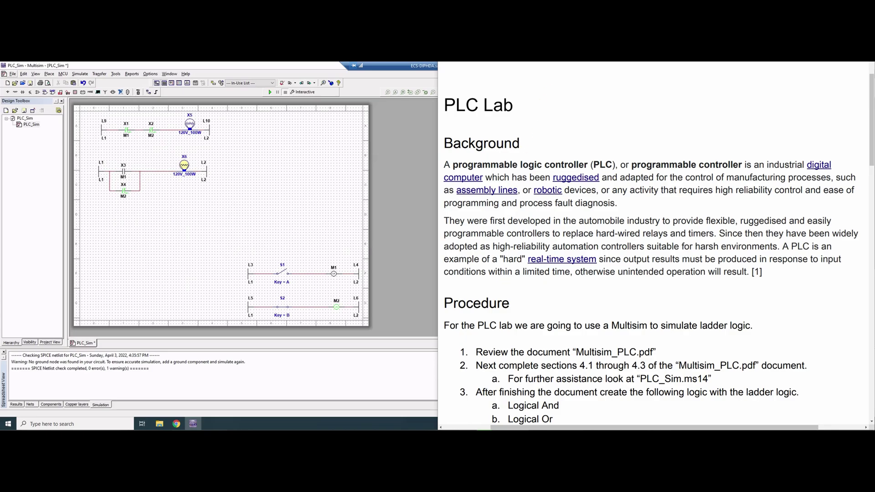
scroll(581, 233, "down", 3)
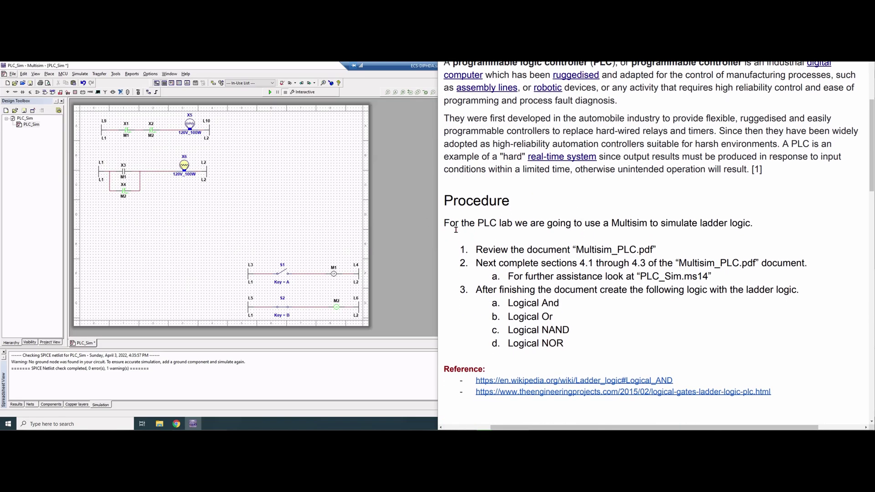
left_click_drag(461, 228, 747, 234)
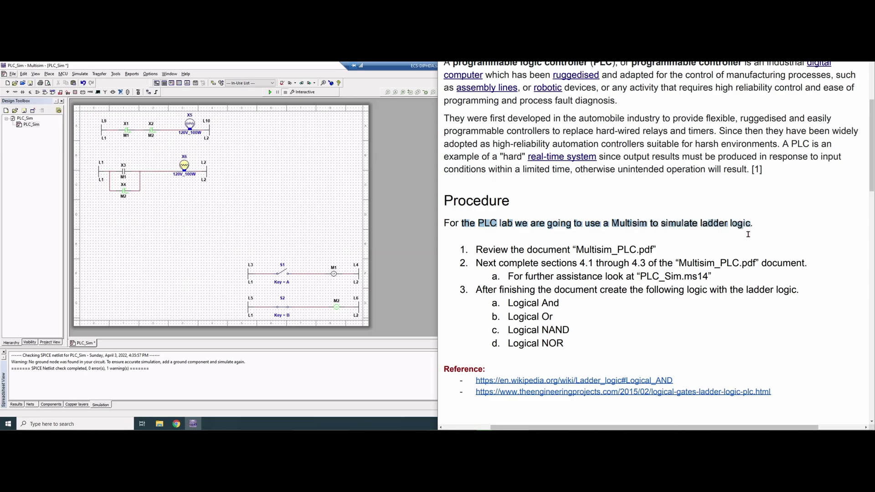
scroll(747, 235, "down", 1)
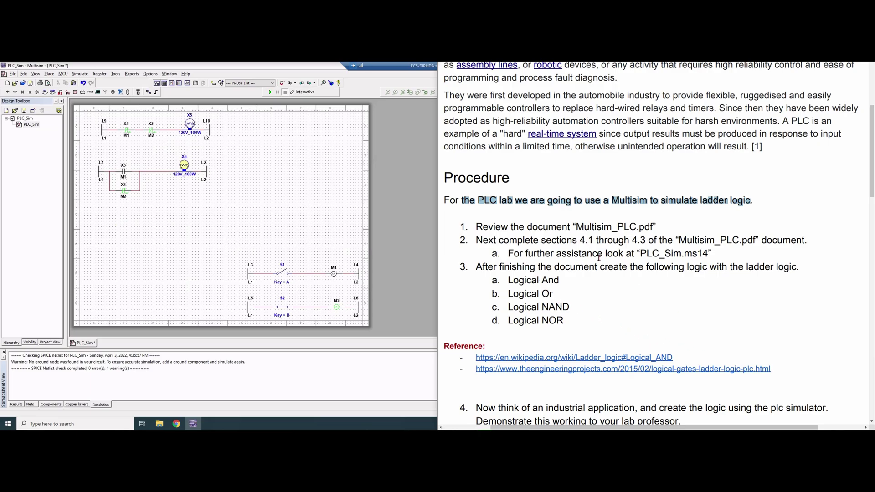
left_click(576, 240)
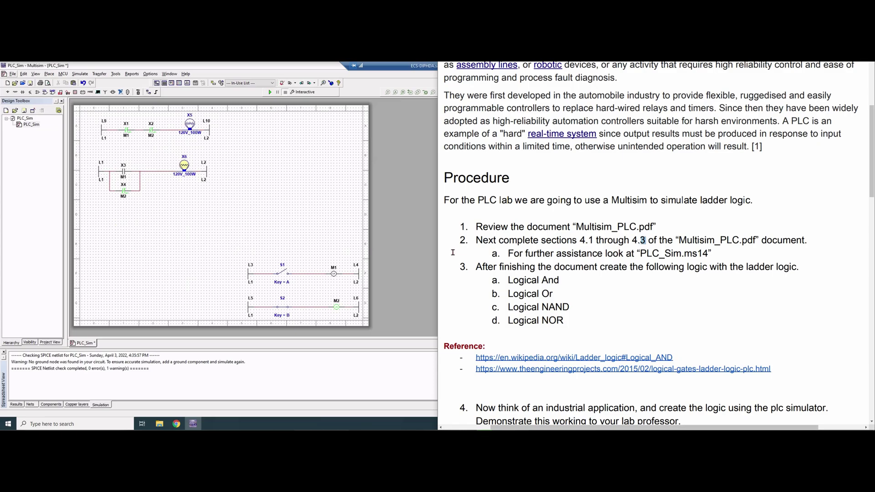
left_click_drag(476, 241, 703, 250)
left_click(687, 279)
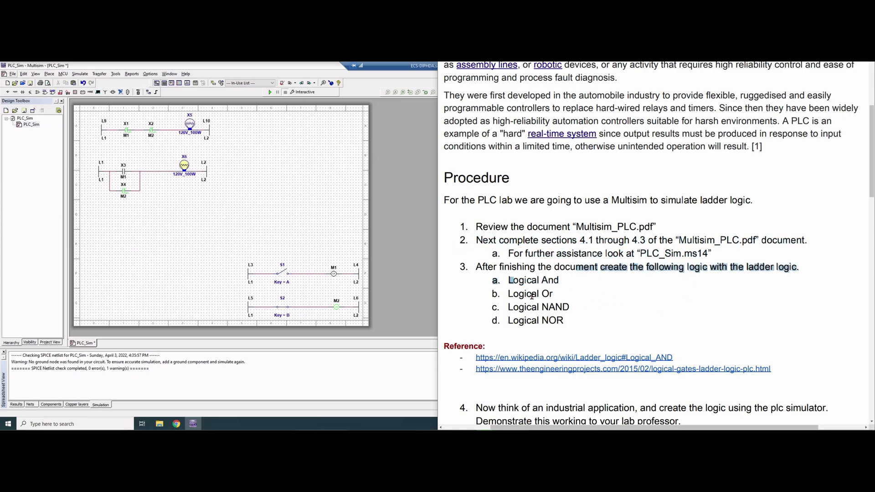
left_click_drag(542, 320, 567, 318)
scroll(566, 317, "down", 1)
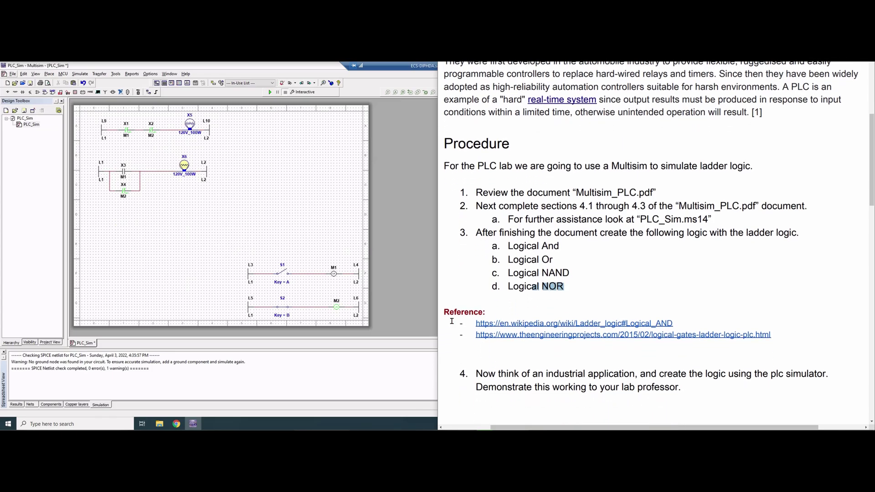
left_click_drag(507, 374, 627, 370)
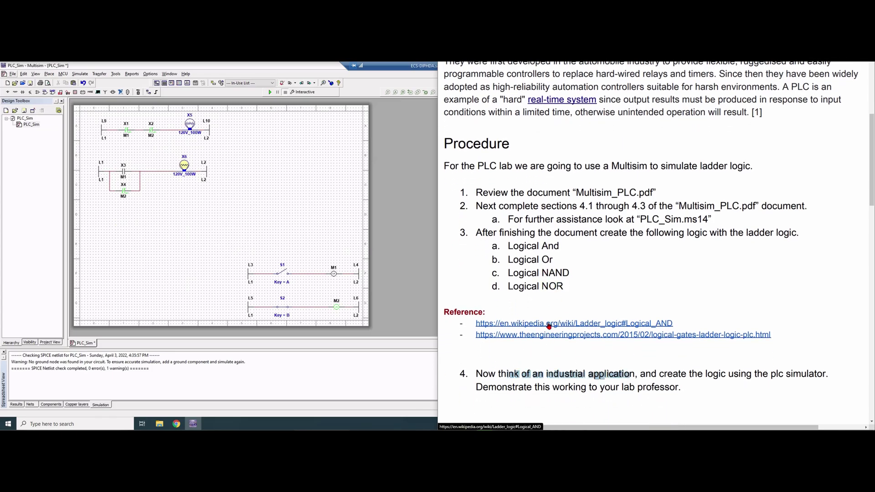
Open the Wikipedia ladder logic reference and examine its Logical AND, AND with NOT, OR, Industrial STOP/START and Complex logic examples
left_click(552, 323)
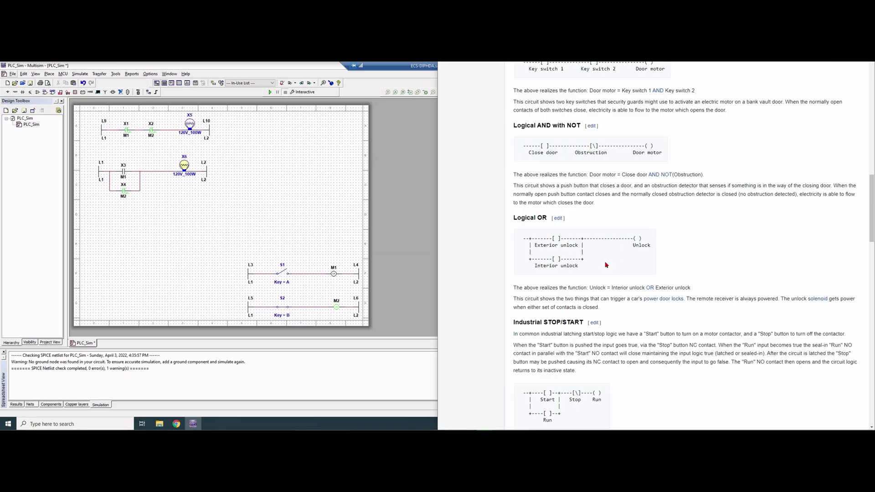
scroll(606, 264, "up", 1)
scroll(607, 265, "up", 2)
scroll(607, 264, "up", 5)
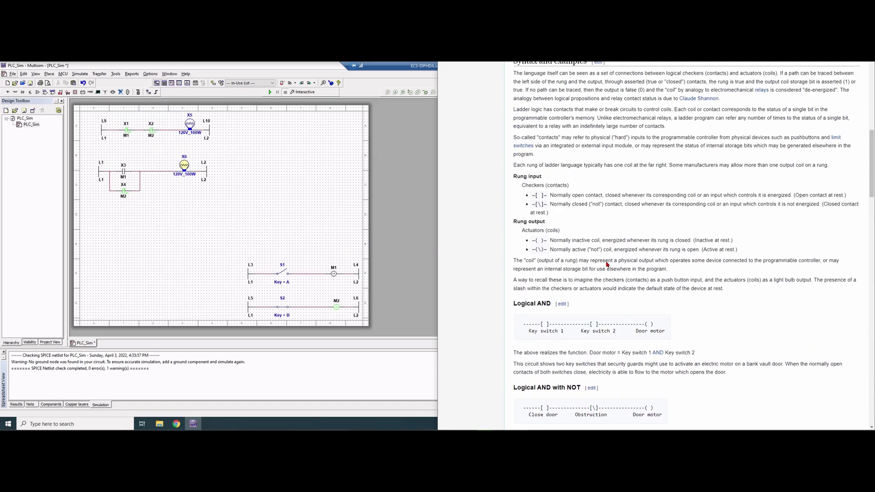
scroll(595, 351, "down", 2)
scroll(595, 345, "down", 2)
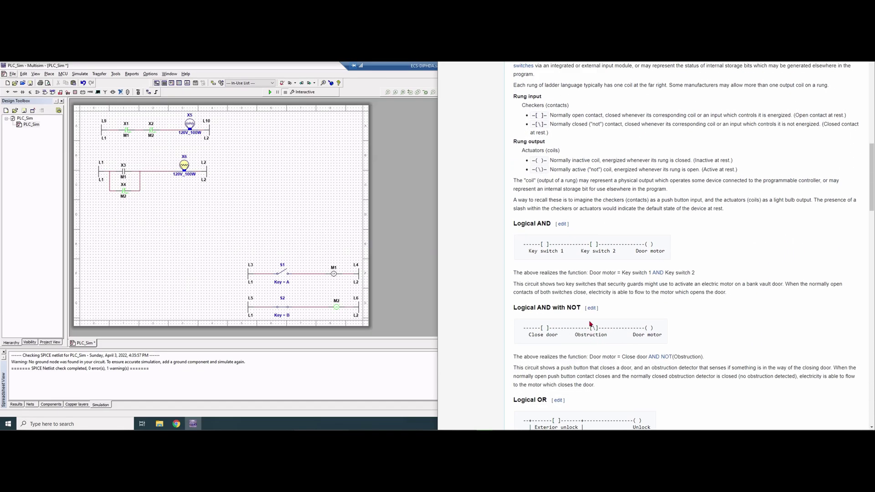
scroll(565, 282, "down", 1)
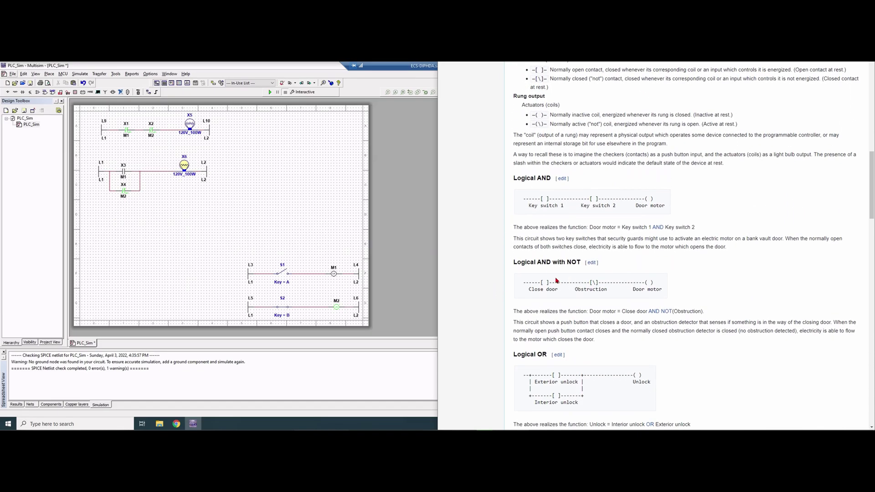
scroll(608, 344, "down", 1)
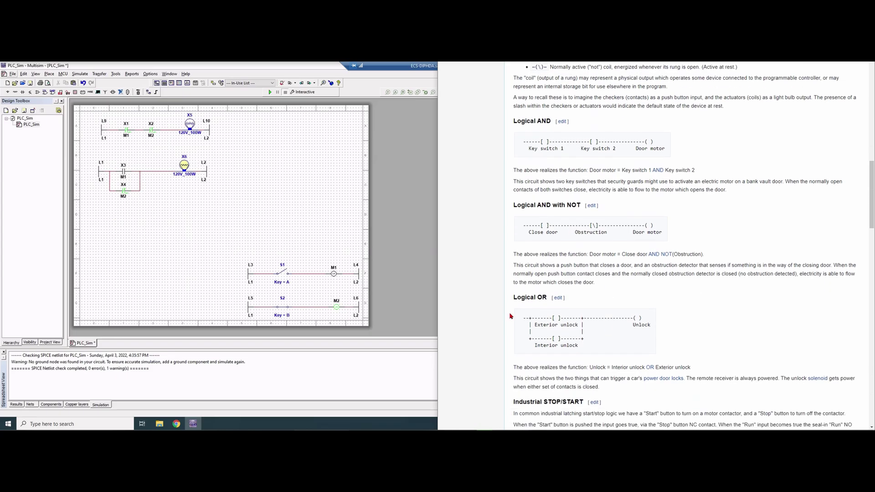
scroll(510, 316, "down", 5)
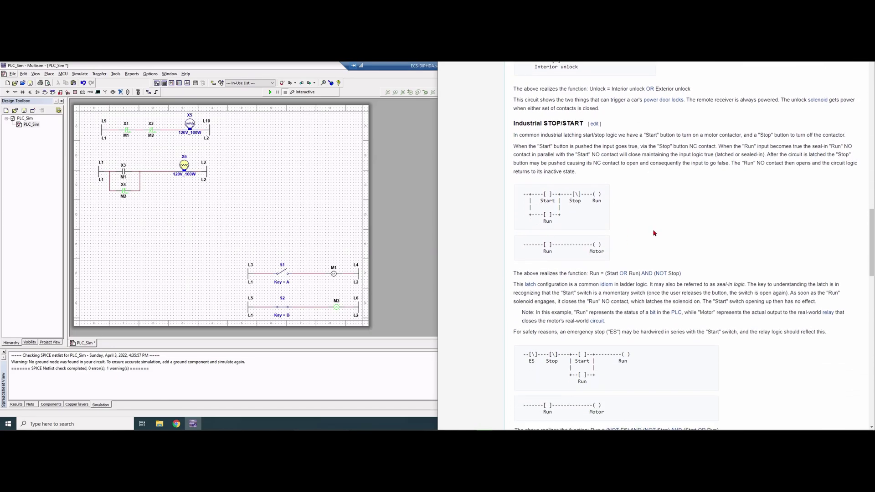
scroll(653, 233, "down", 5)
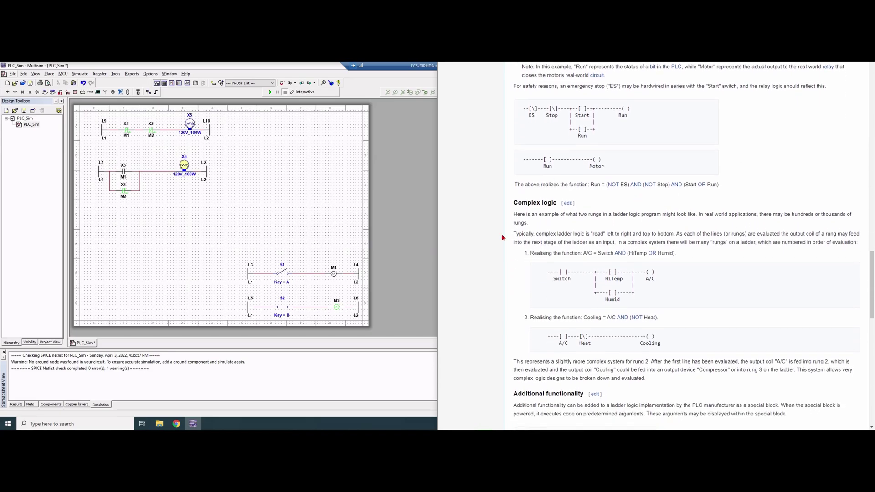
scroll(503, 237, "down", 2)
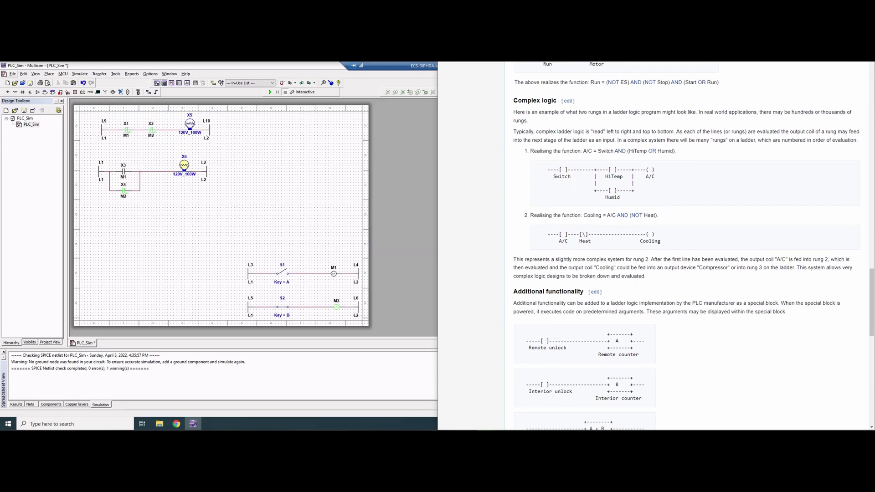
Return to the lab document, open the theengineeringprojects.com reference and examine its NAND gate section for ladder logic
key("alt+Tab")
left_click(608, 338)
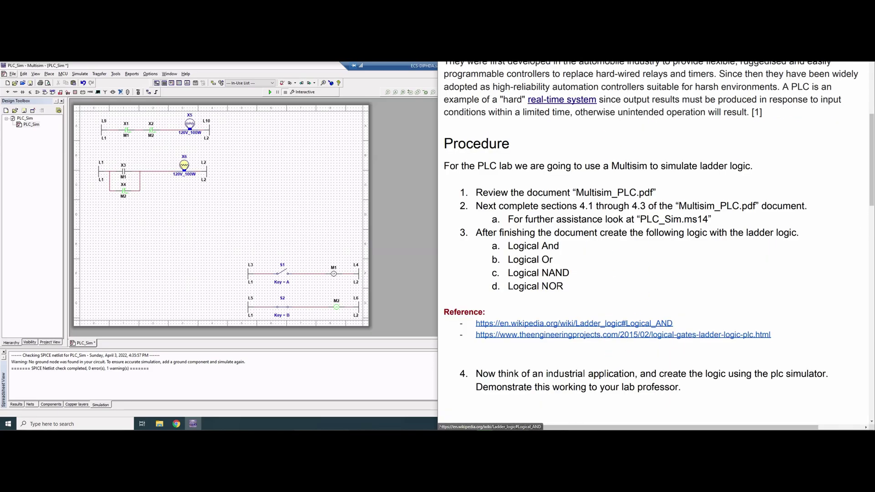
scroll(648, 287, "down", 8)
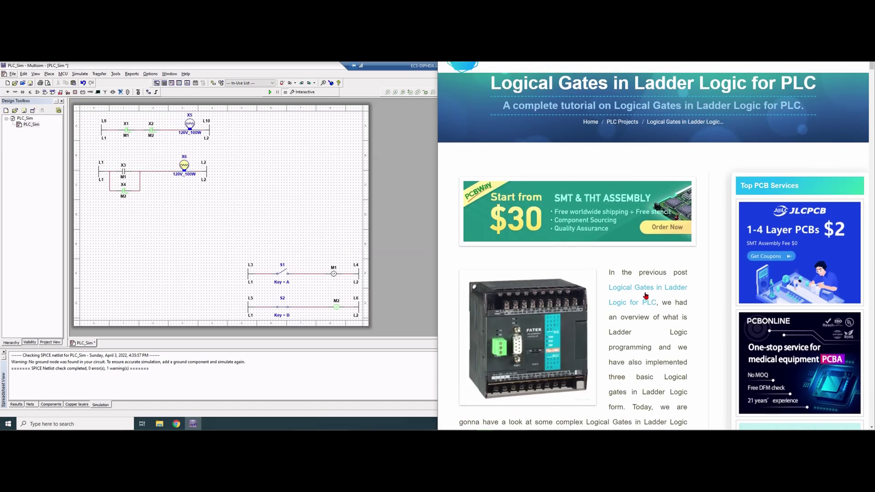
scroll(647, 288, "down", 6)
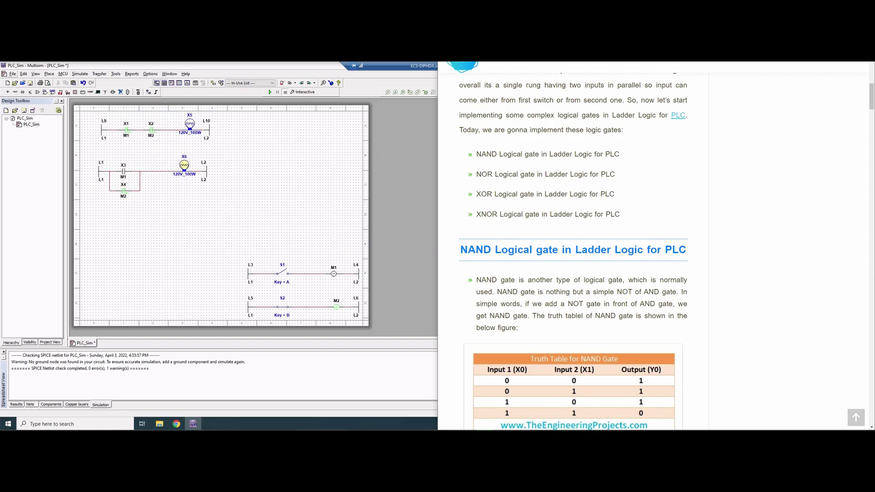
Switch to the Multisim Ladder Diagrams chapter and read sections 4.1 Overview and 4.2 Creating a Ladder Diagram
key("ctrl+Tab")
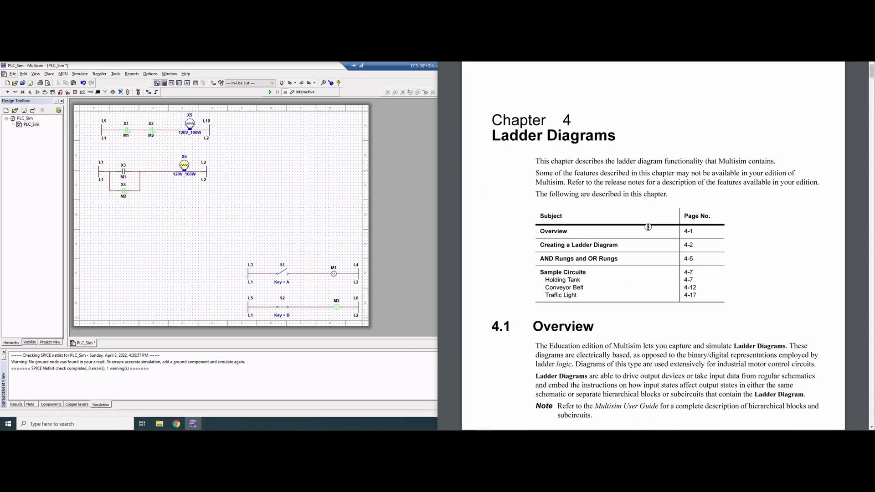
middle_click(628, 196)
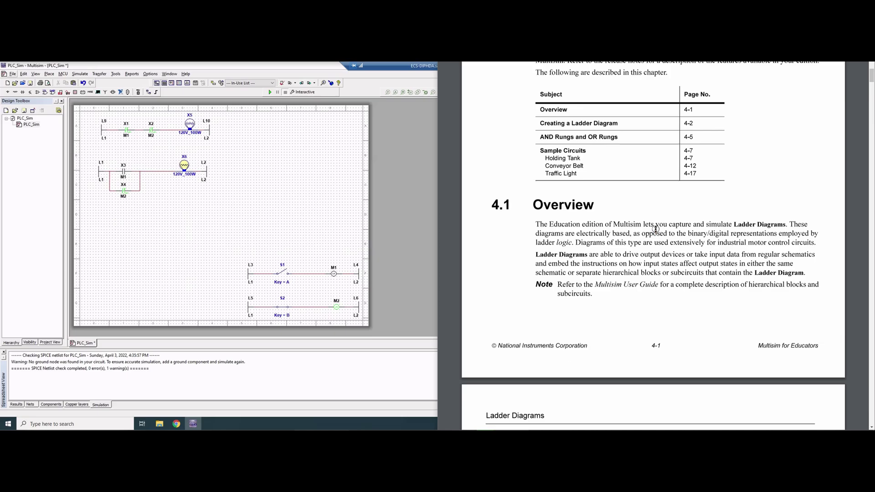
middle_click(663, 274)
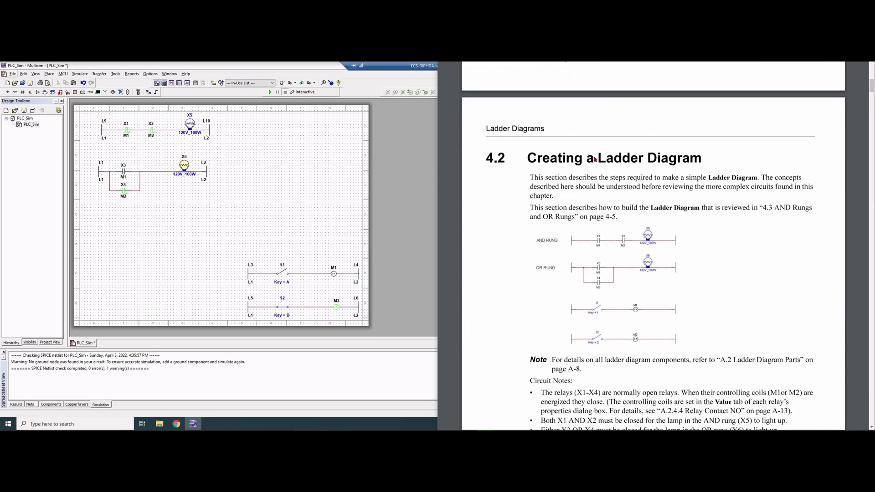
scroll(607, 186, "down", 3)
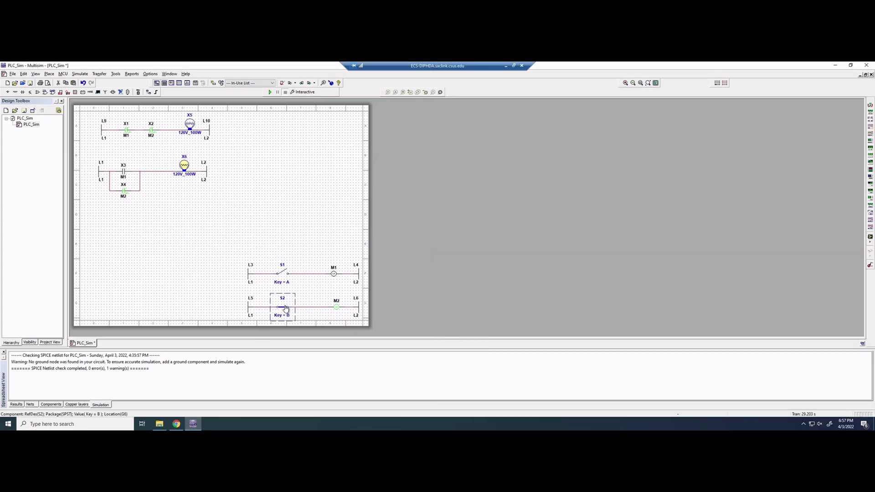
Switch to Multisim, open the component selector, search for "lamp" and preview RELAY_CONTACT_NC in the LADDER_CONTACTS family
left_click(285, 308)
key("ctrl+w")
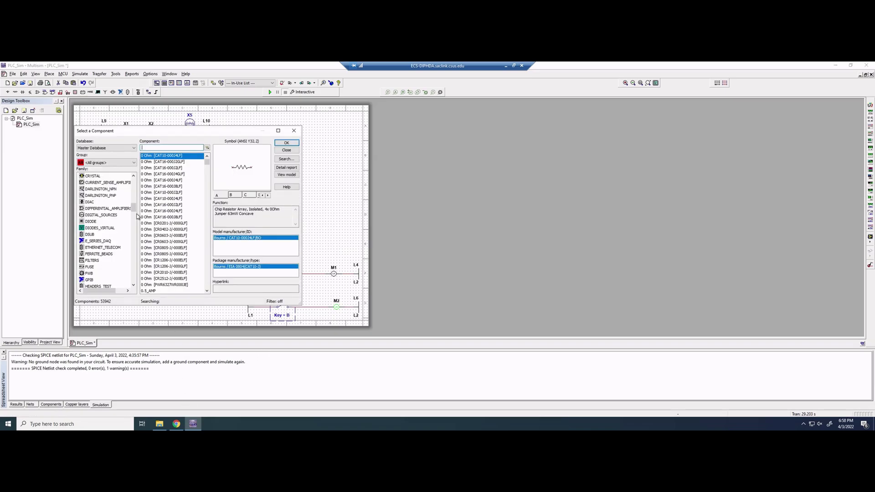
type("lamp")
scroll(137, 212, "down", 6)
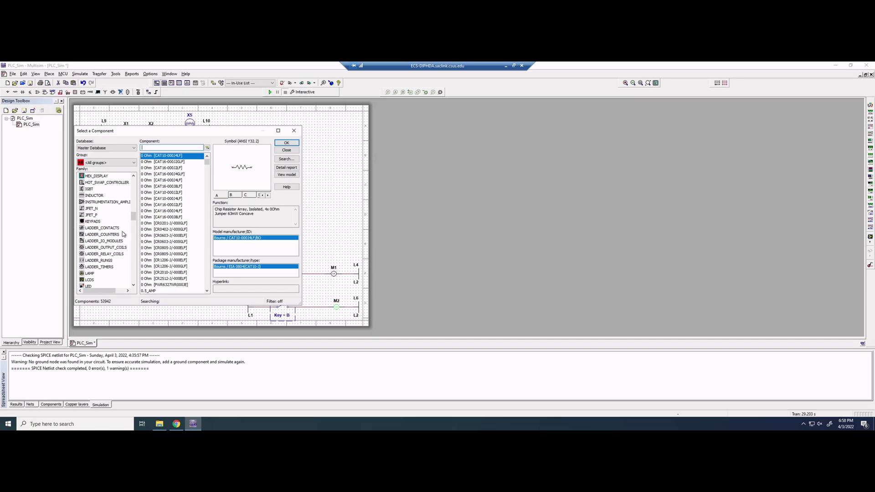
left_click(116, 229)
left_click(116, 234)
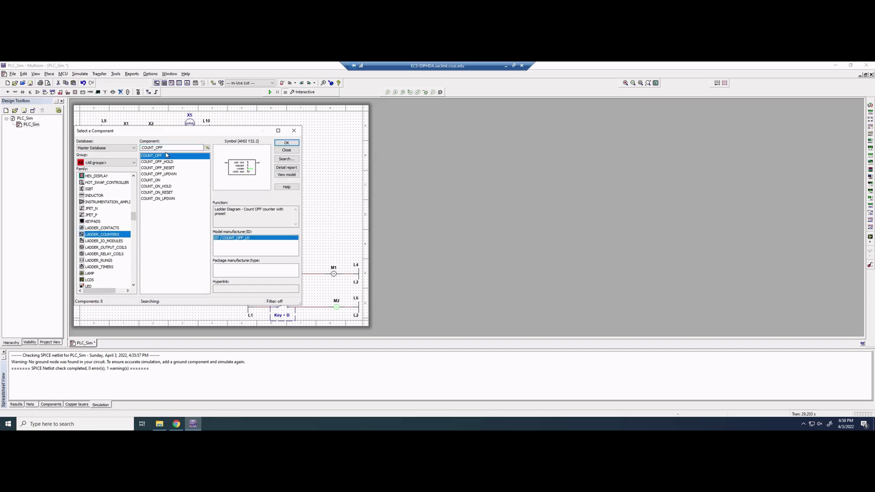
key("ctrl+z")
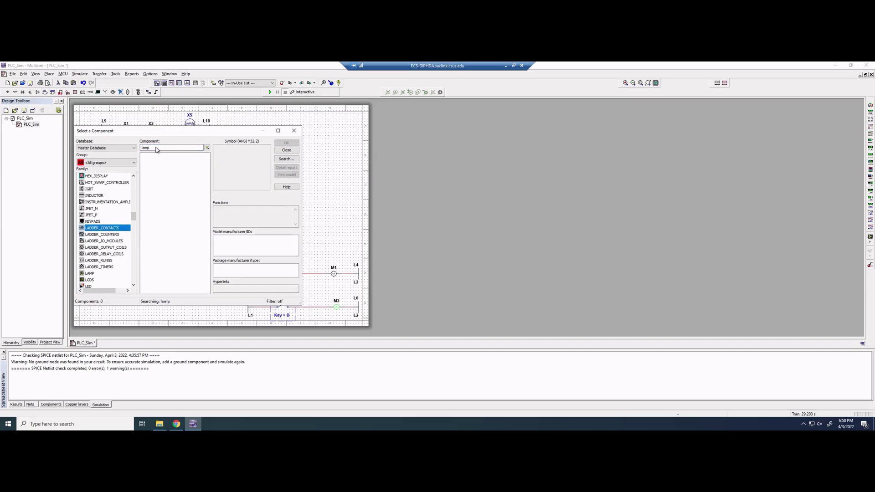
left_click(165, 169)
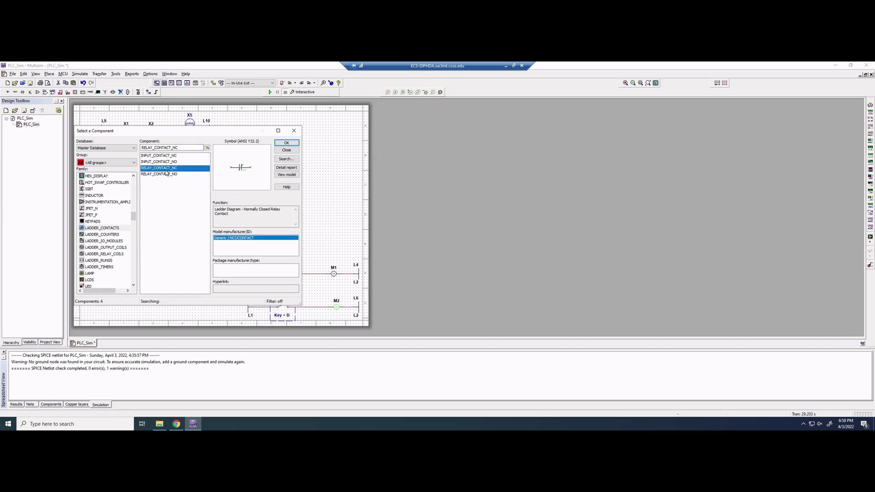
Preview the LADDER_COUNTERS components, including COUNT_OFF_UPDWN, COUNT_OFF_HOLD and COUNT_ON_RESET
left_click(119, 234)
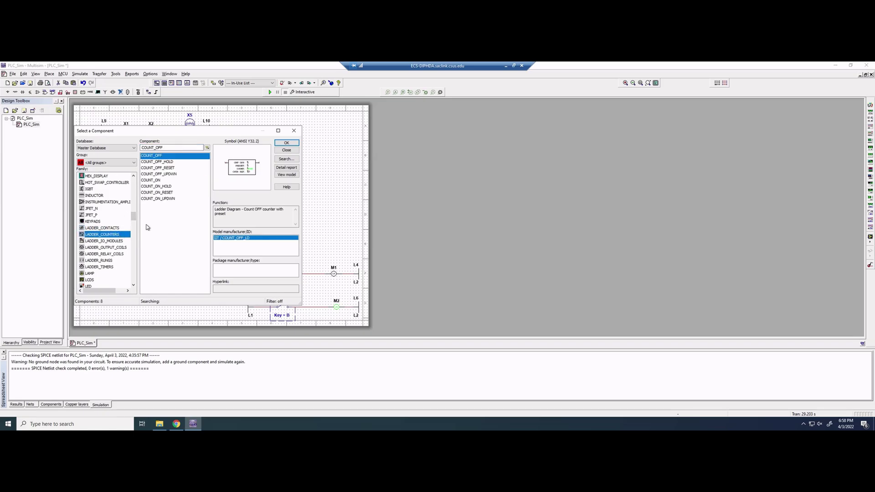
left_click(174, 193)
left_click(172, 174)
left_click(172, 162)
left_click(159, 192)
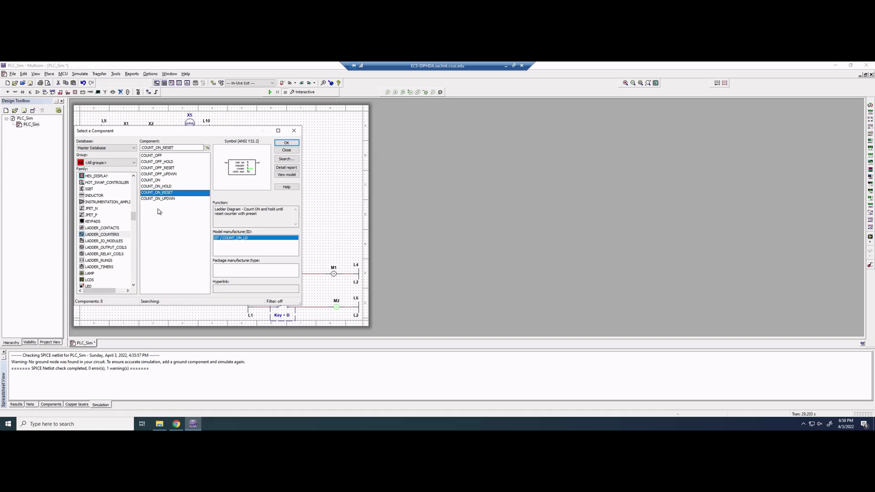
Preview OUTPUT_MODULE_24Vrms in the LADDER_IO_MODULES family and view the LADDER_OUTPUT_COILS family
left_click(112, 241)
left_click(160, 241)
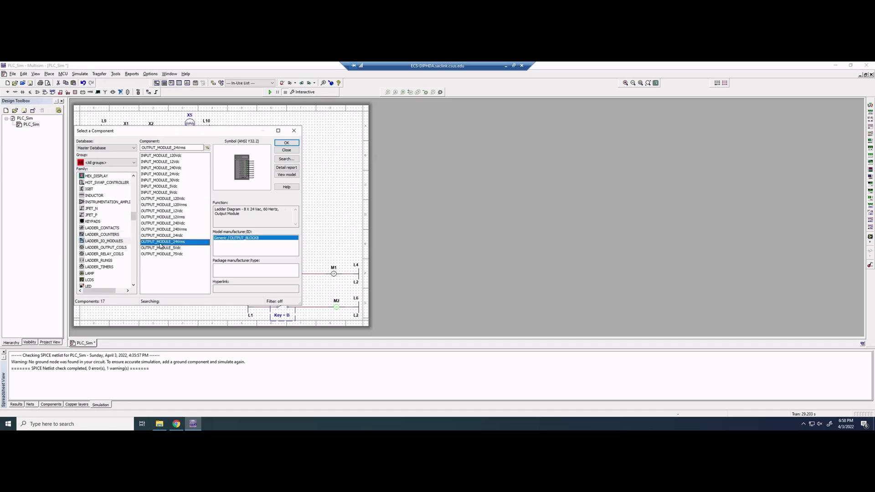
left_click(108, 249)
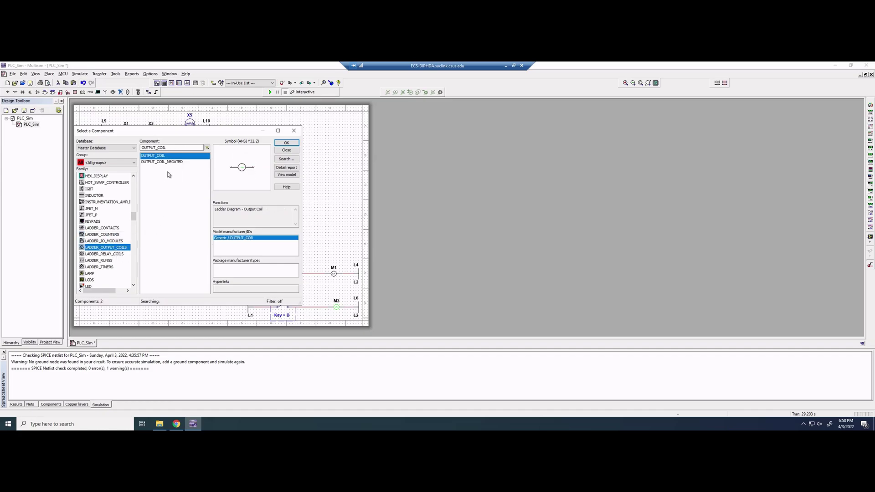
View the LADDER_RUNGS family and preview RESET_COIL, SET_COIL and RELAY_COIL in the LADDER_RELAY_COILS family
left_click(115, 258)
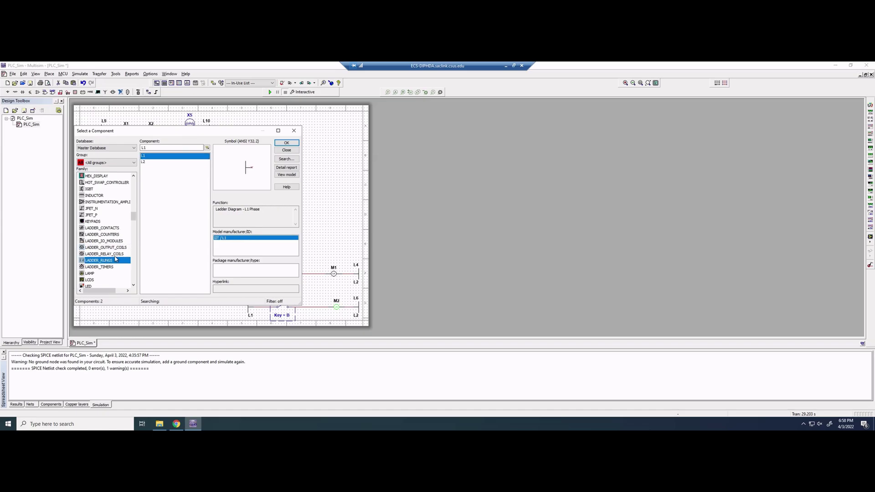
left_click(114, 254)
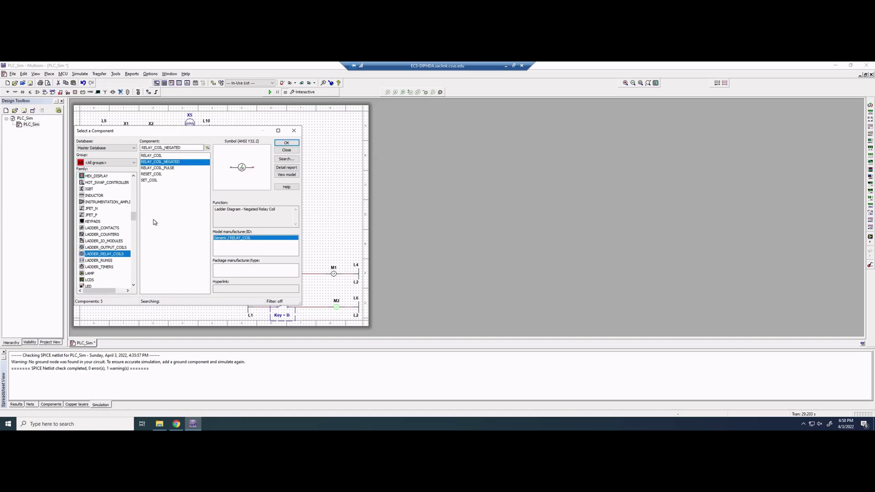
left_click(167, 175)
left_click(162, 181)
left_click(161, 155)
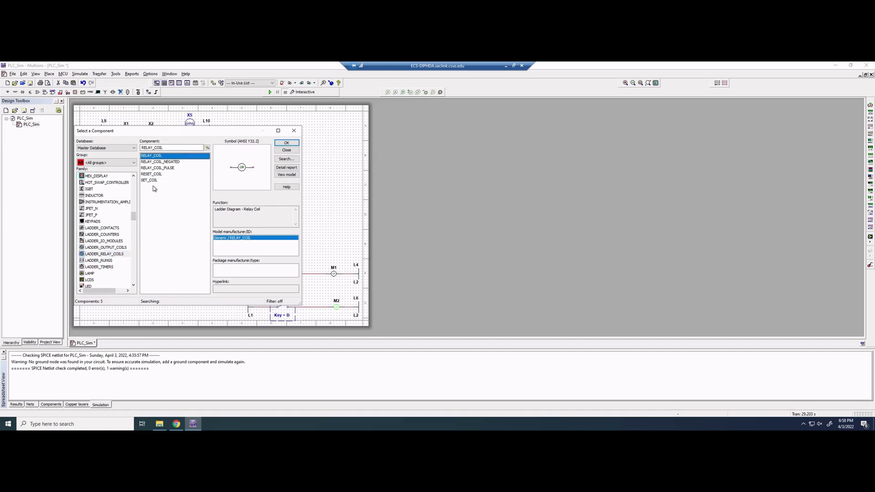
Preview the L1 and L2 phase terminators in the LADDER_RUNGS family and view the LADDER_TIMERS family
left_click(114, 260)
left_click(149, 163)
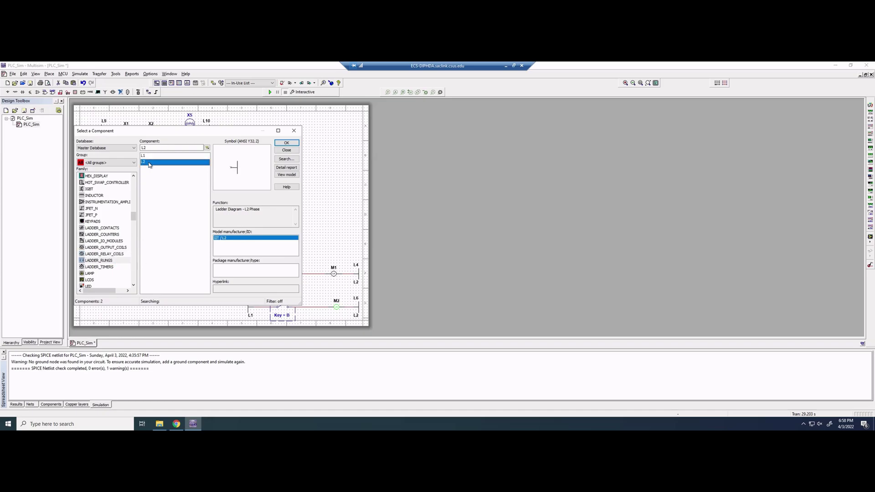
left_click(157, 156)
left_click(153, 161)
left_click(101, 267)
left_click(98, 260)
Place an L1 terminator and a facing L2 terminator below the parallel-contact rung to start a third rung
left_click(169, 156)
left_click(286, 143)
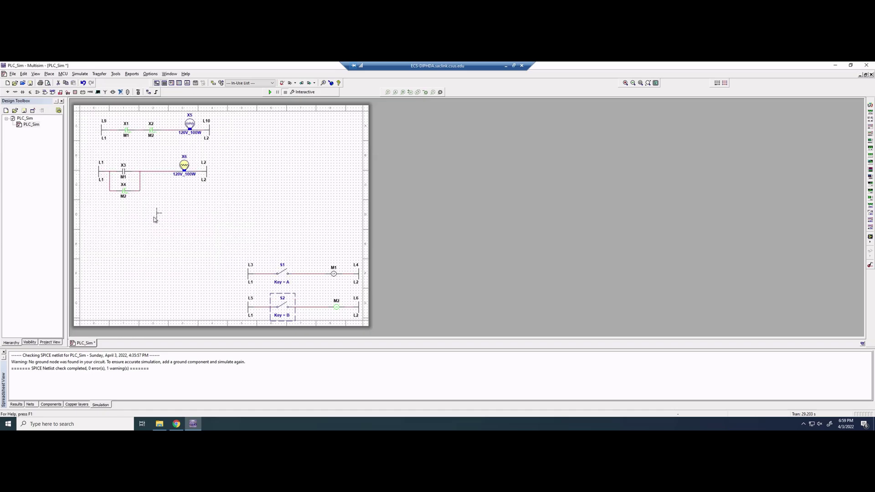
left_click(105, 221)
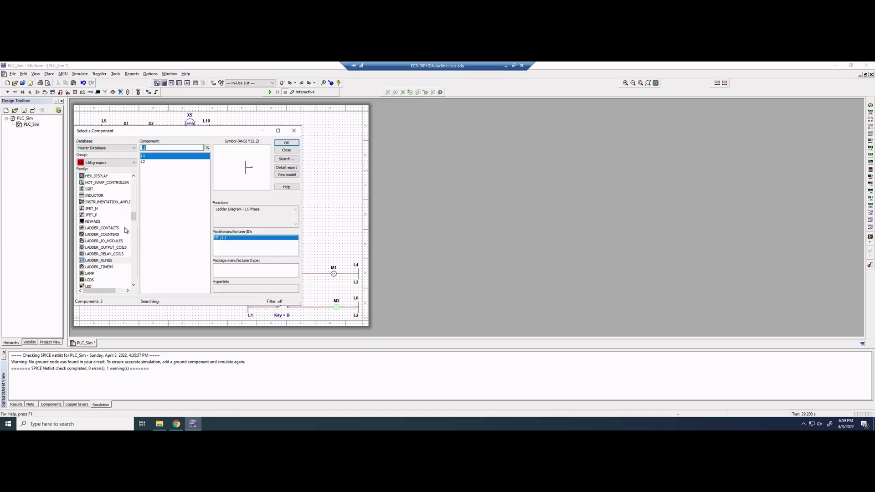
left_click(286, 150)
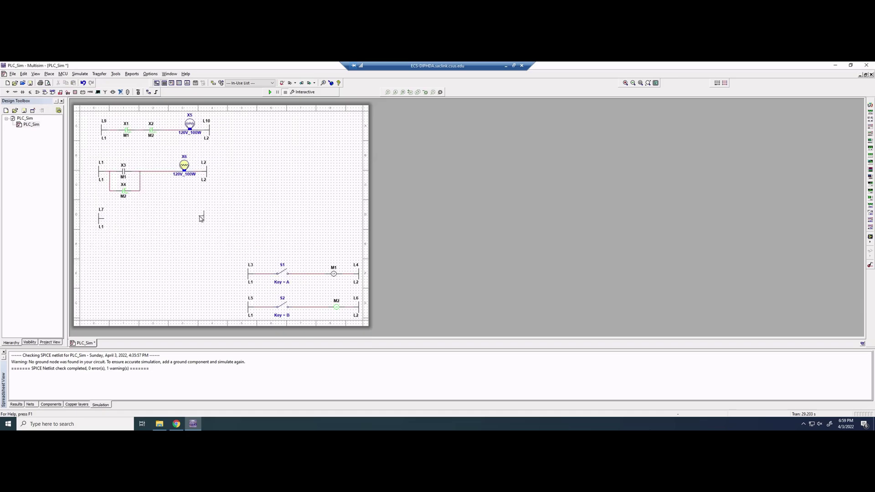
left_click(202, 218)
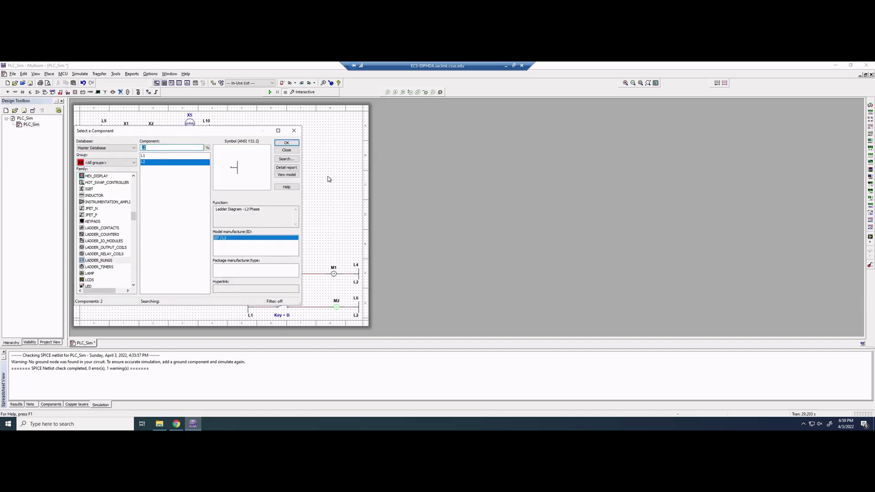
left_click(287, 150)
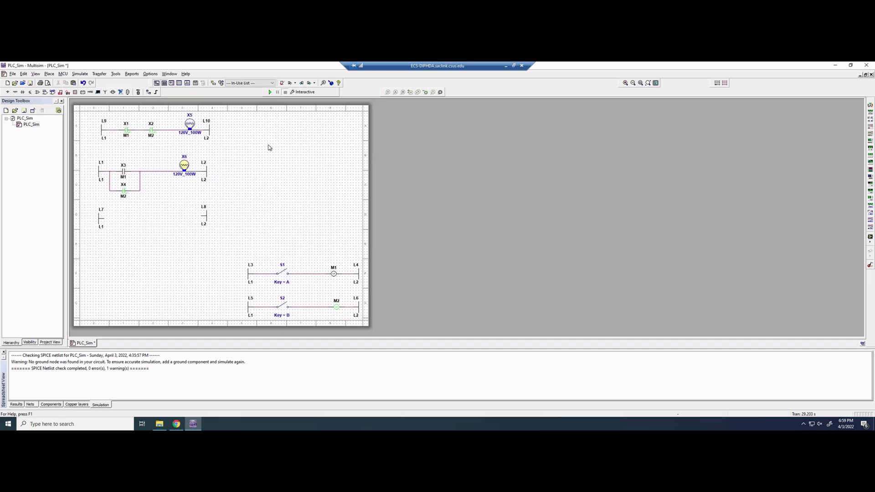
Start the simulation and close switches S1 and S2 to test the series and parallel rungs
left_click(269, 92)
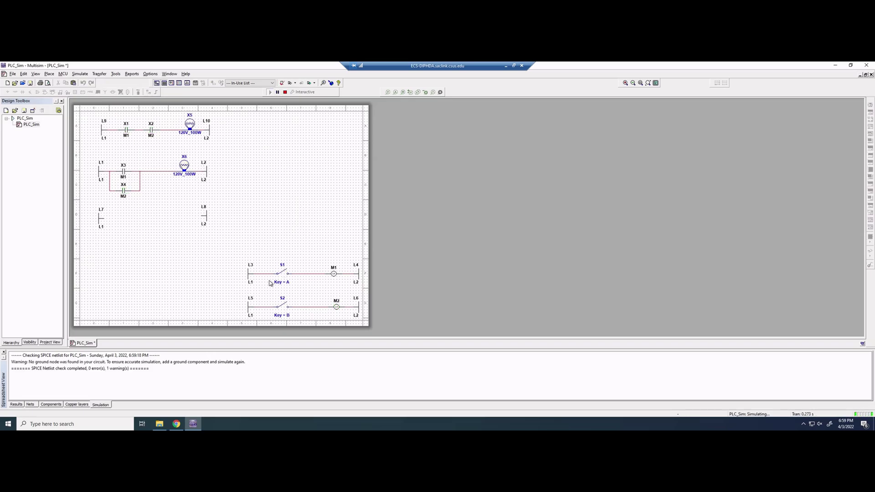
left_click(285, 276)
left_click(285, 276)
left_click(286, 307)
left_click(285, 311)
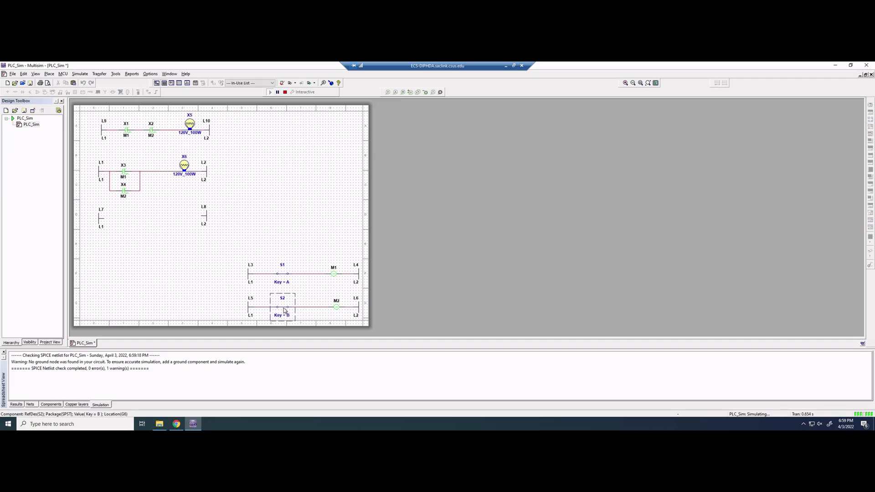
Toggle S1 and S2 through further on/off combinations to check both lamps, ending with both open, and stop the simulation
left_click(286, 275)
left_click(283, 274)
left_click(283, 305)
left_click(285, 274)
left_click(285, 274)
left_click(283, 307)
left_click(285, 92)
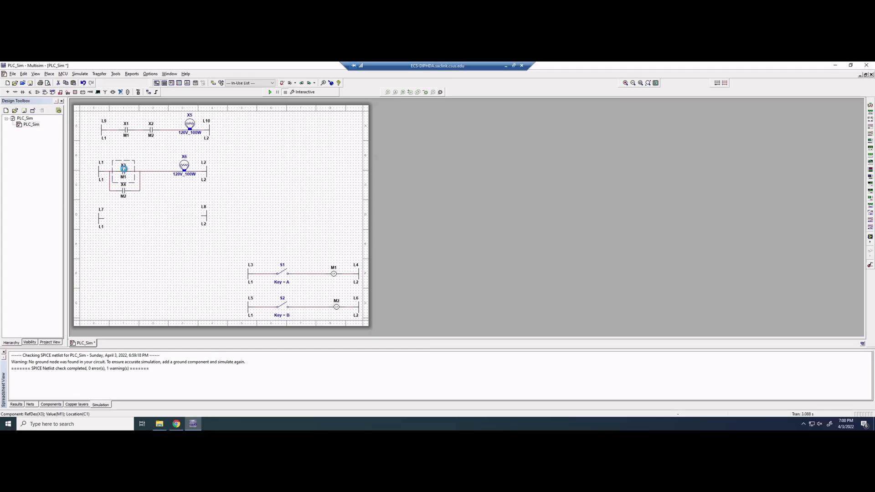
Inspect the controlling device reference of relay contact X3 and close its properties
double_click(124, 171)
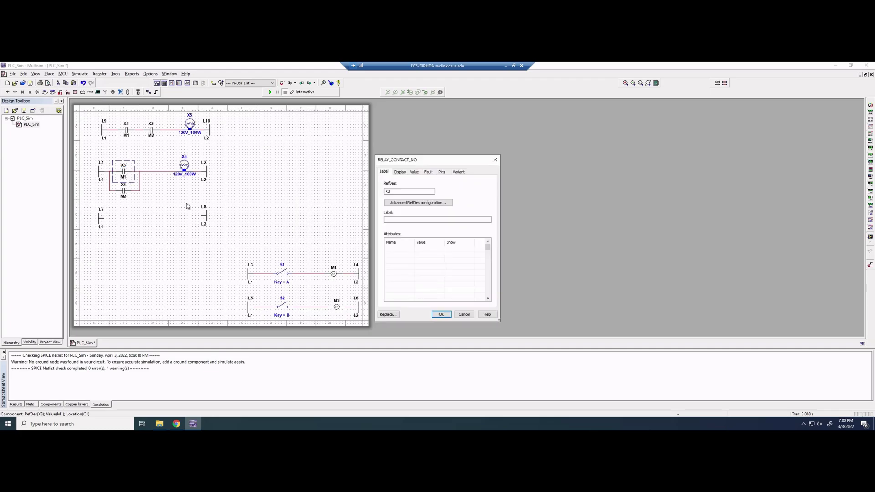
left_click(400, 173)
left_click(385, 172)
left_click(417, 173)
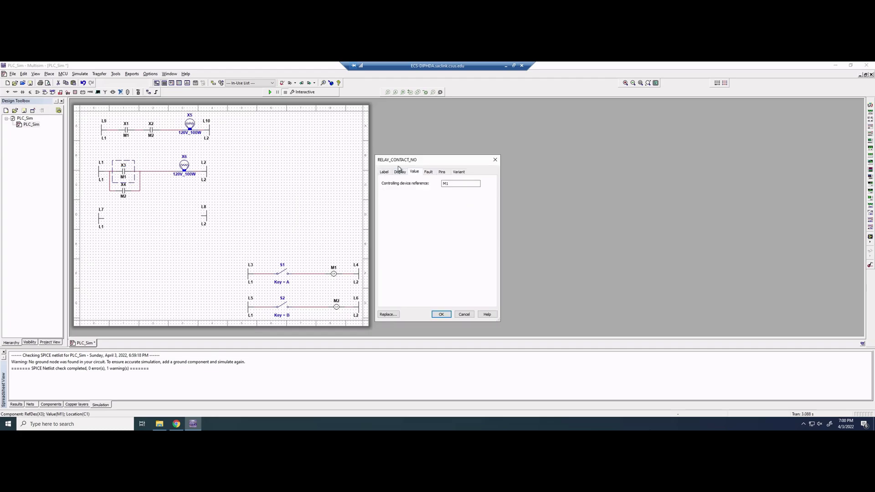
left_click_drag(382, 165, 397, 164)
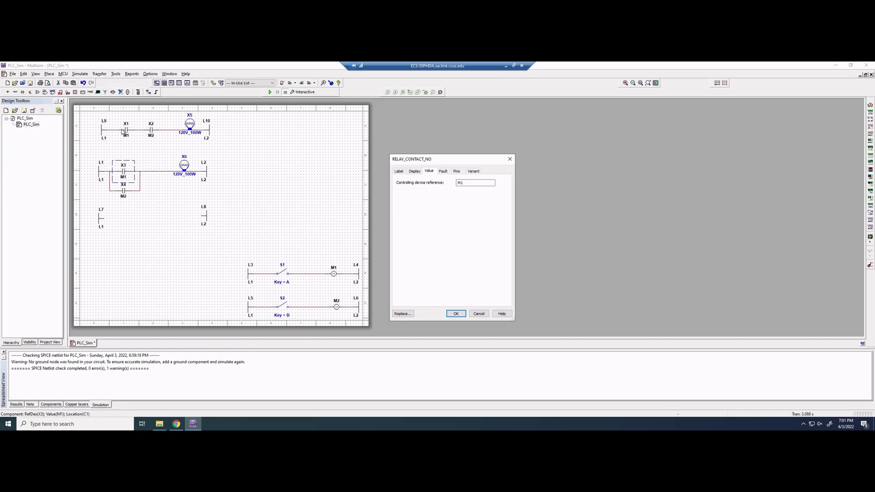
left_click(510, 159)
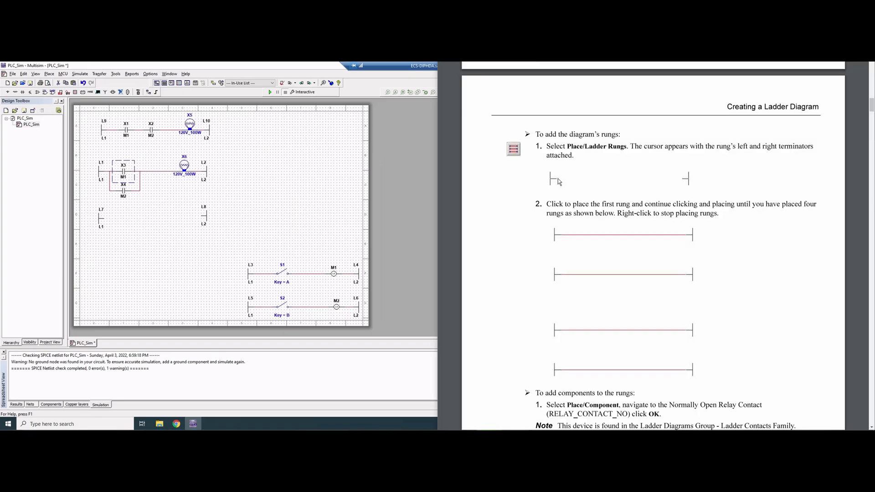
Switch to the Multisim for Educators manual and read the steps for adding relay contacts, lamps and coils to rungs
scroll(577, 242, "down", 8)
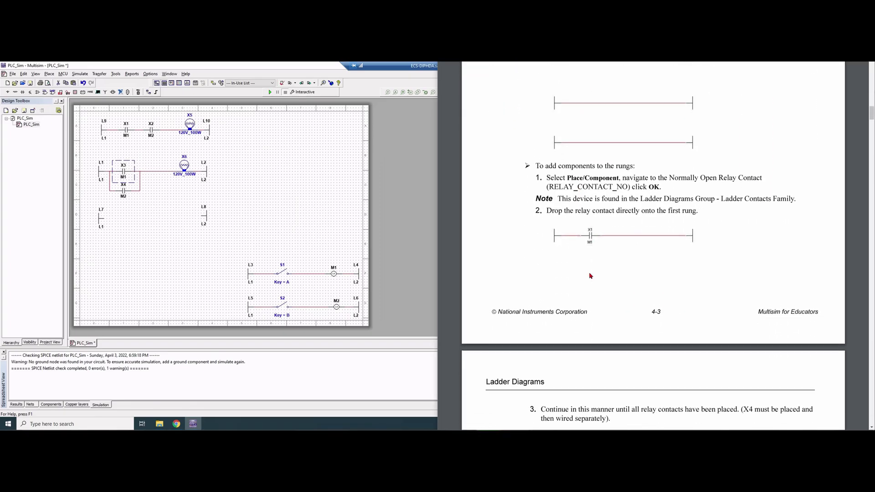
scroll(601, 272, "down", 5)
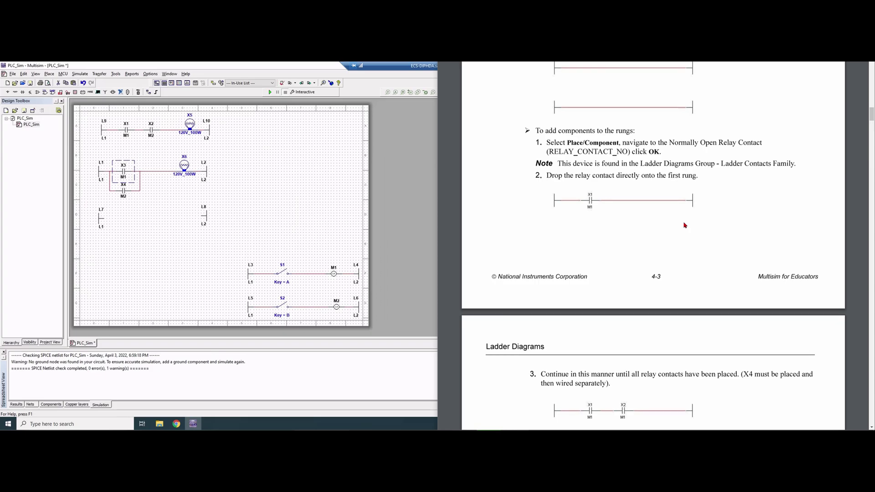
scroll(680, 226, "down", 8)
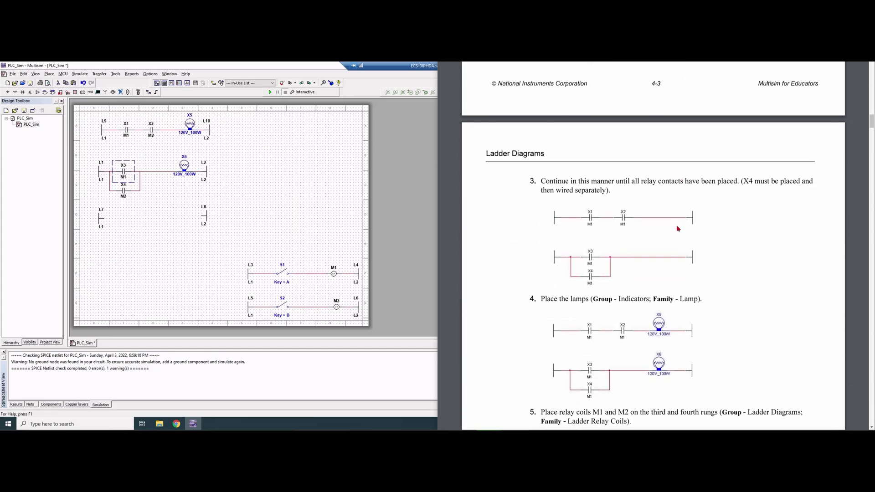
scroll(540, 201, "up", 2)
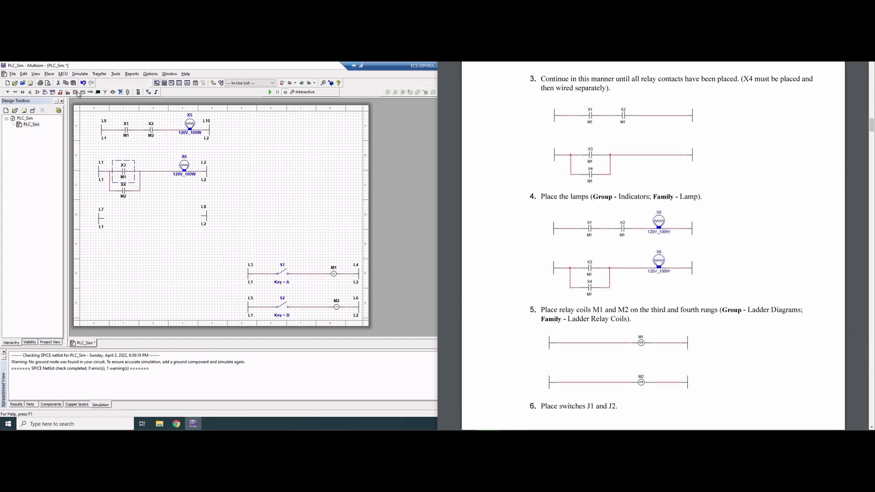
Switch to Multisim, open the component selector and compare the functions of RELAY_CONTACT_NC and RELAY_CONTACT_NO in LADDER_CONTACTS
left_click(50, 74)
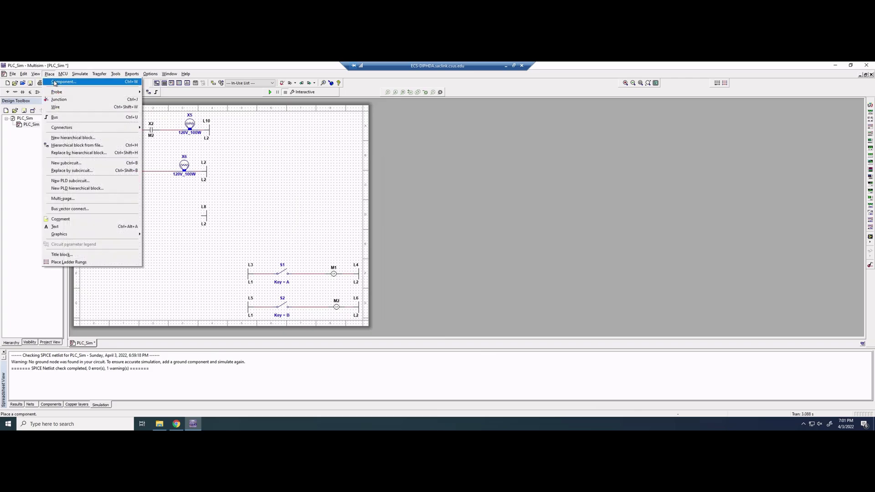
left_click(55, 83)
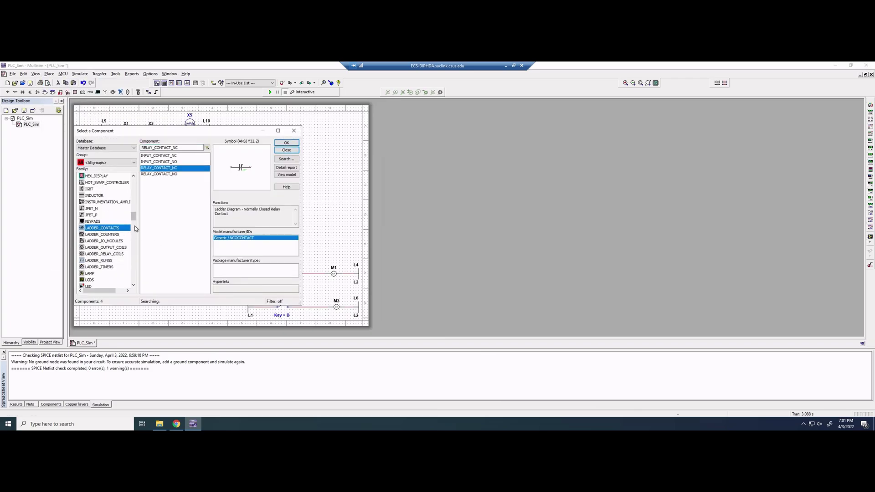
left_click(171, 175)
left_click(170, 168)
left_click(171, 174)
left_click(172, 168)
left_click(227, 211)
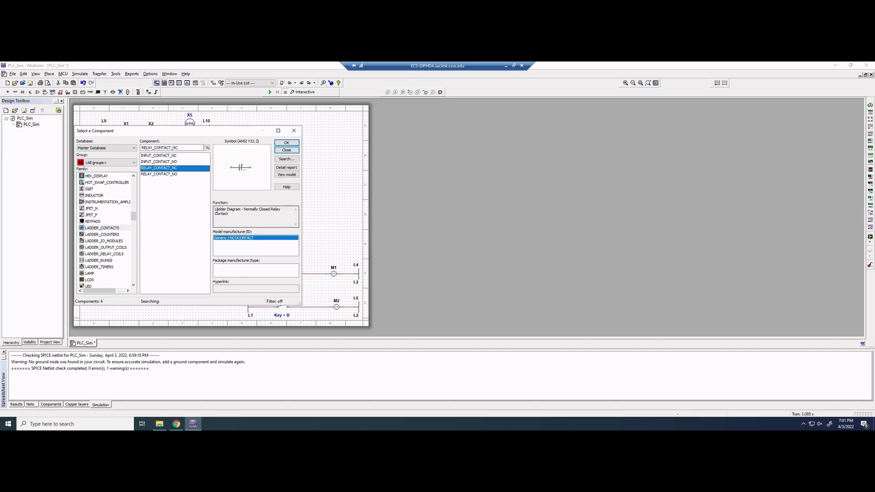
left_click_drag(216, 210, 265, 212)
left_click(171, 174)
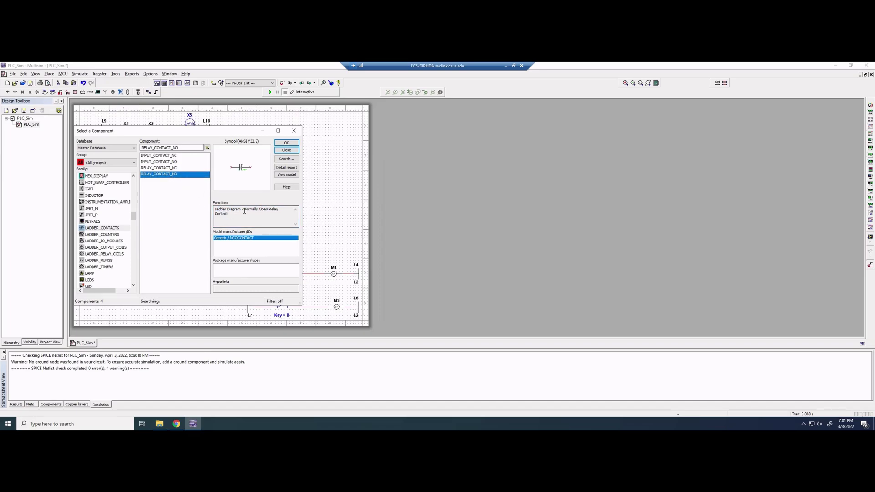
left_click_drag(244, 210, 268, 207)
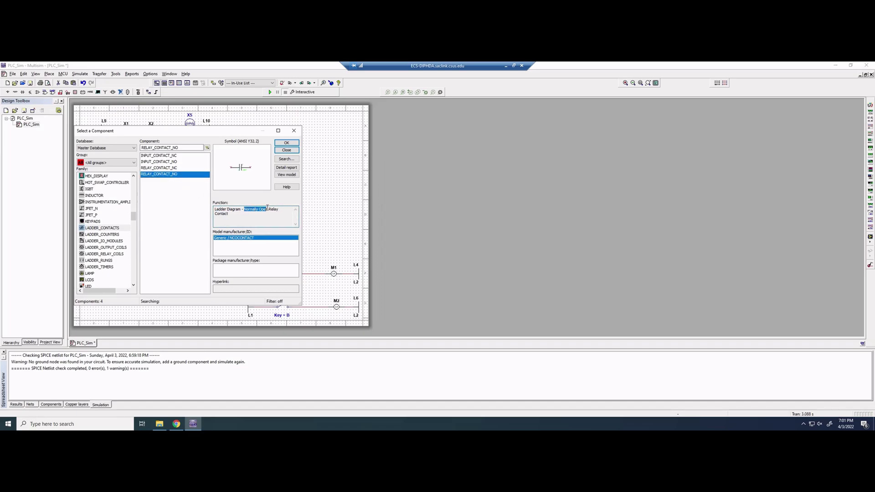
Place two RELAY_CONTACT_NC contacts, one beside terminator L7 on the third rung and one below it
left_click(172, 167)
left_click(287, 143)
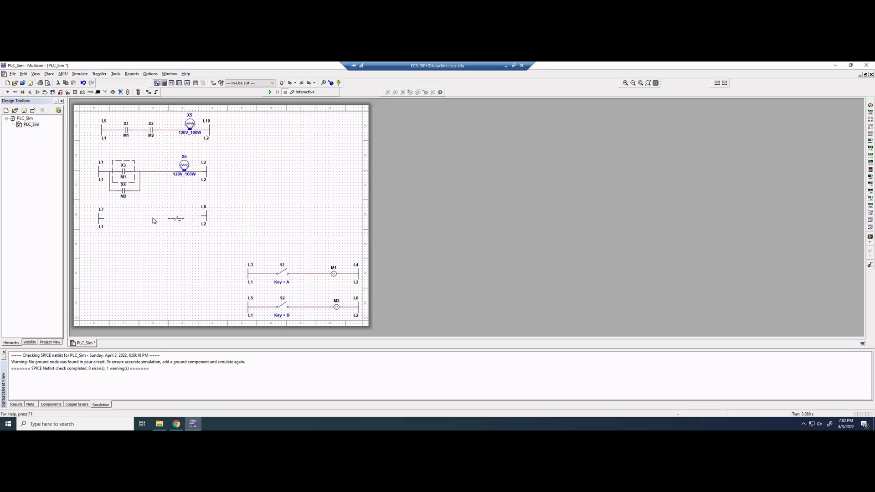
left_click(117, 221)
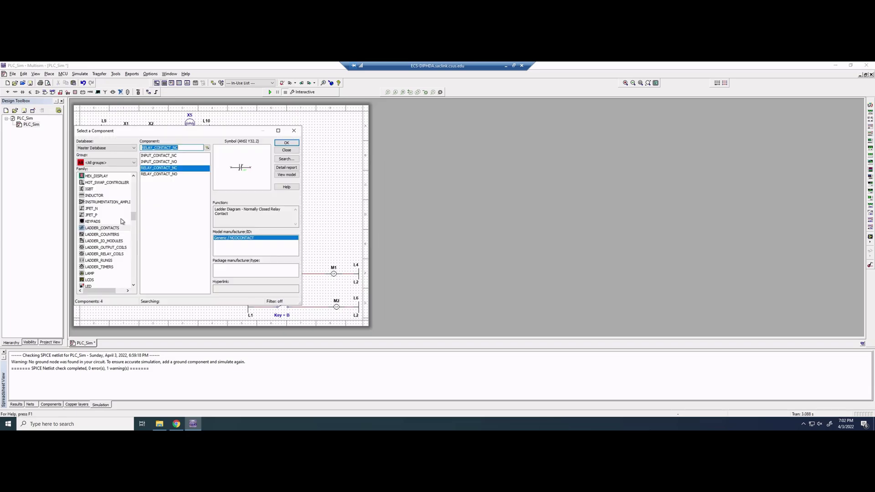
left_click(286, 144)
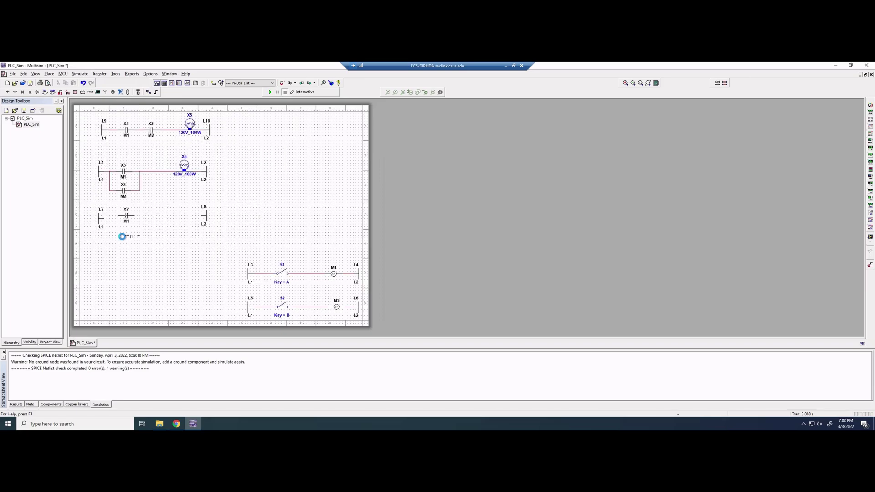
left_click(121, 236)
left_click(287, 150)
Check the controlling device settings of contacts X3 and X7 without changing them
double_click(125, 175)
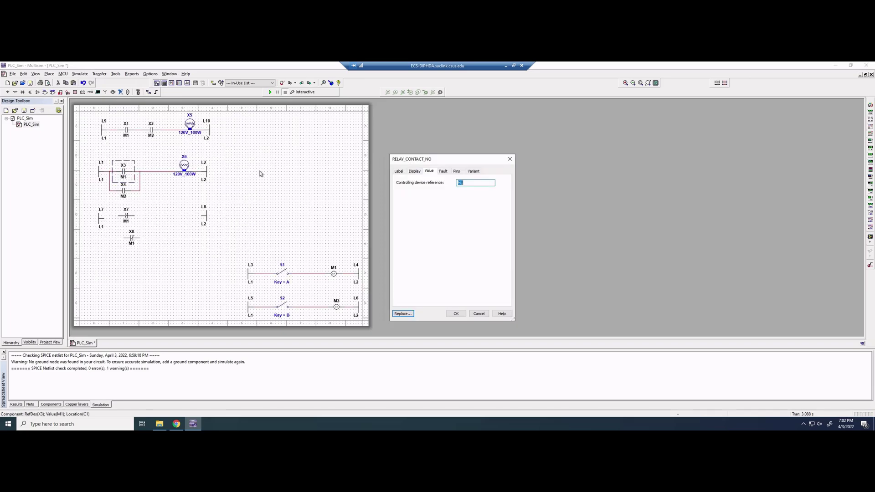
left_click(510, 159)
double_click(129, 219)
left_click(510, 159)
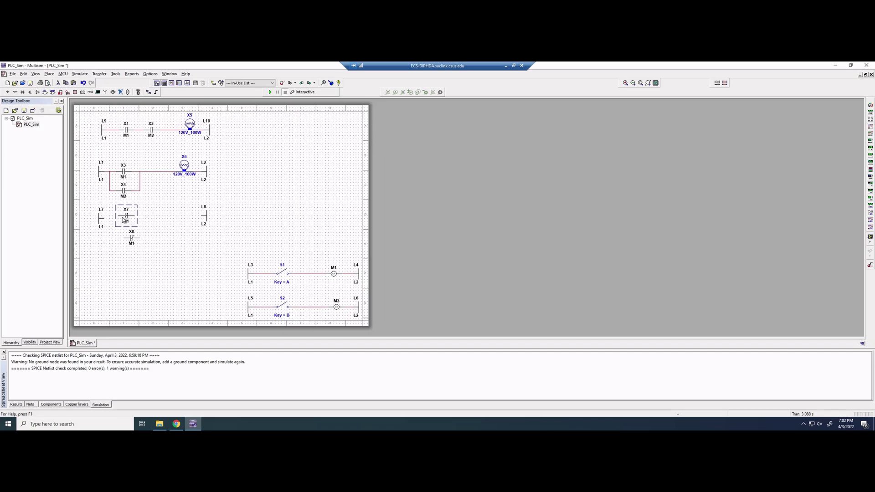
Move contact X7 in line with terminator L7 and shift contact X8 beneath it
left_click_drag(127, 218, 123, 220)
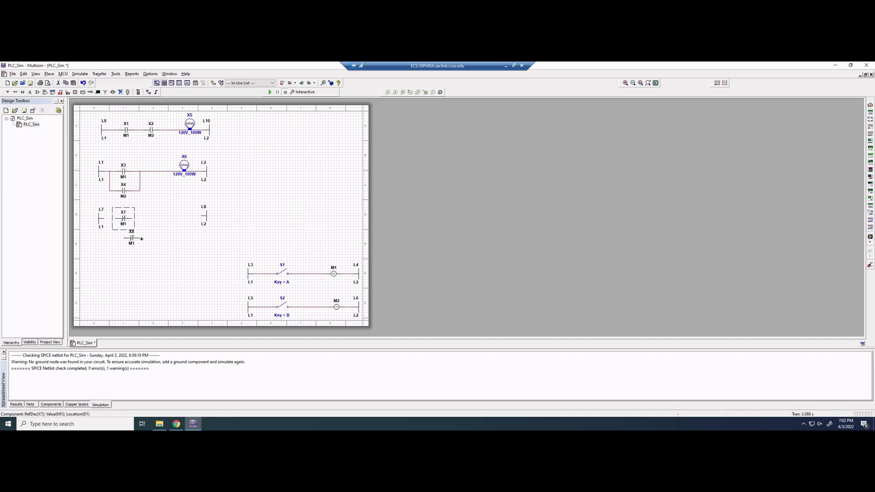
left_click(134, 243)
left_click_drag(134, 243, 124, 245)
Copy the 120V_100W lamp X5 and place the copy on the third rung beside terminator L8
left_click(192, 139)
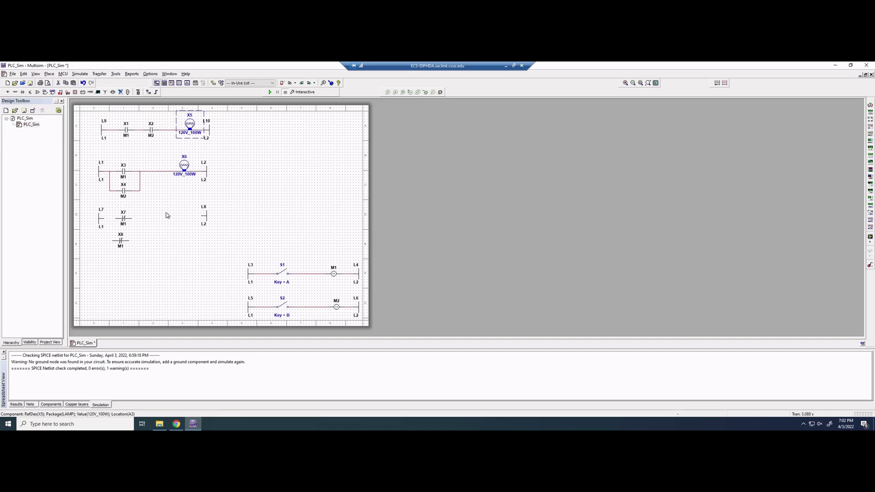
key("ctrl+c")
key("ctrl+v")
left_click(182, 211)
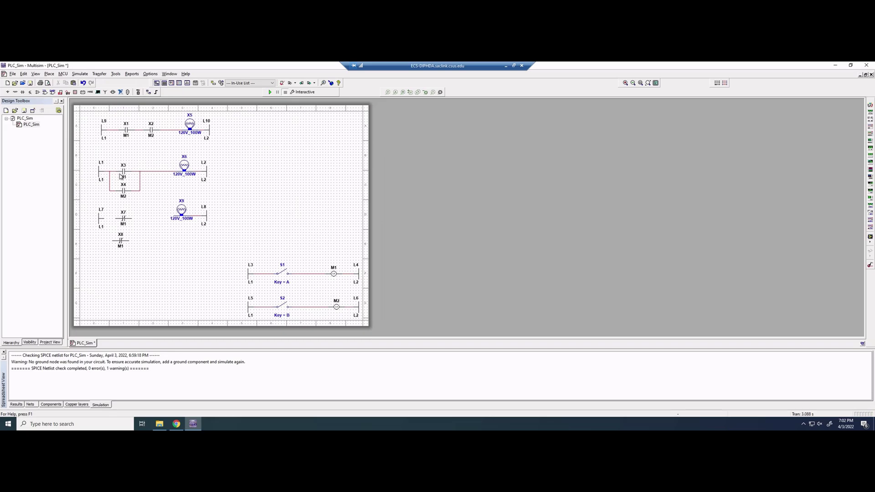
Align contact X8 exactly under X7 and wire the two contacts in parallel between terminator L7 and lamp X9
left_click(122, 244)
left_click_drag(121, 245, 124, 245)
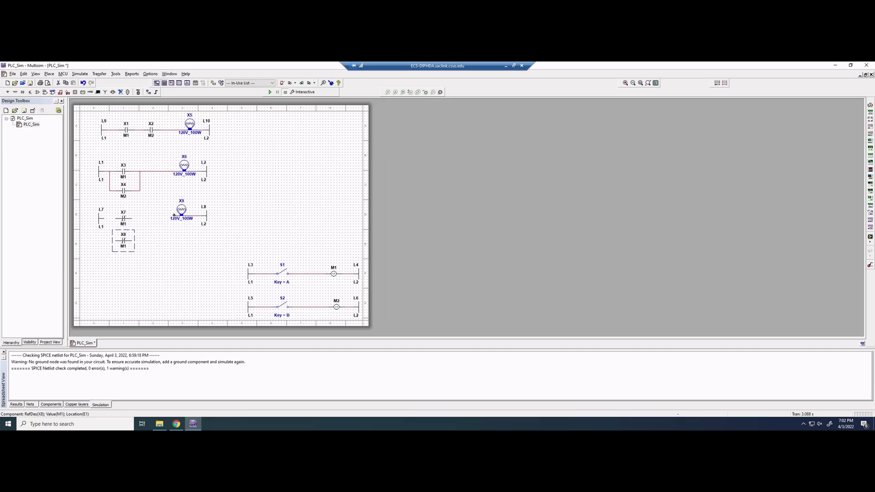
left_click(174, 215)
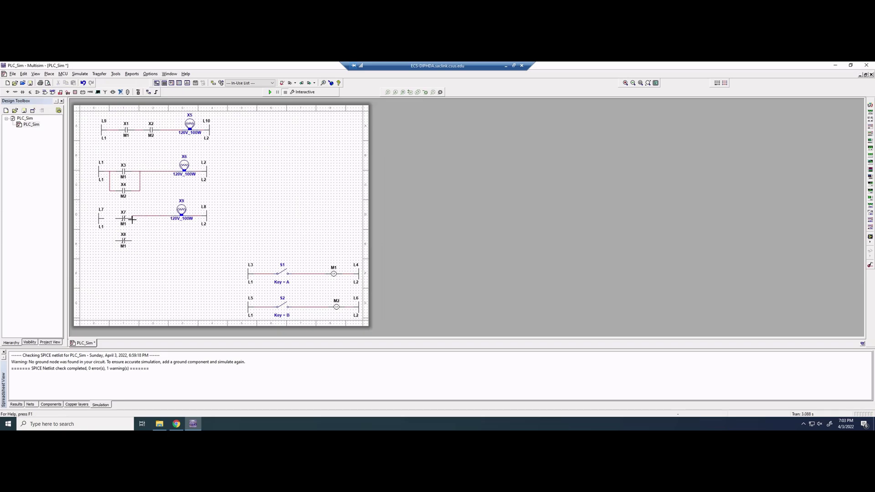
left_click(133, 240)
left_click(112, 219)
left_click(120, 241)
Duplicate the whole third rung, with its parallel normally closed contacts and lamp, and place the copy below it
left_click_drag(90, 204, 222, 249)
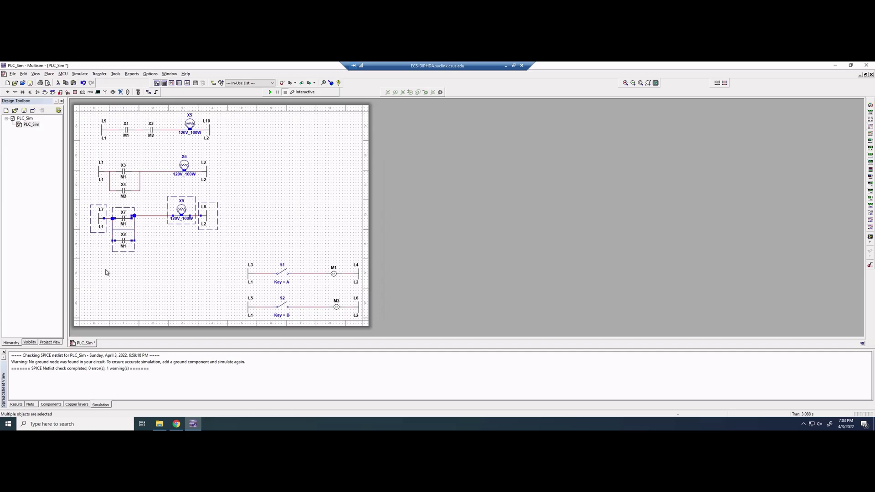
key("ctrl+c")
key("ctrl+v")
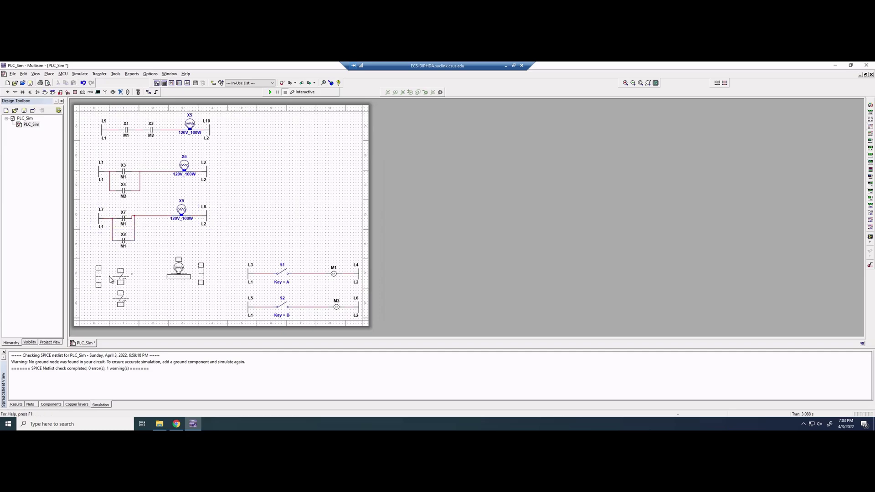
left_click(111, 279)
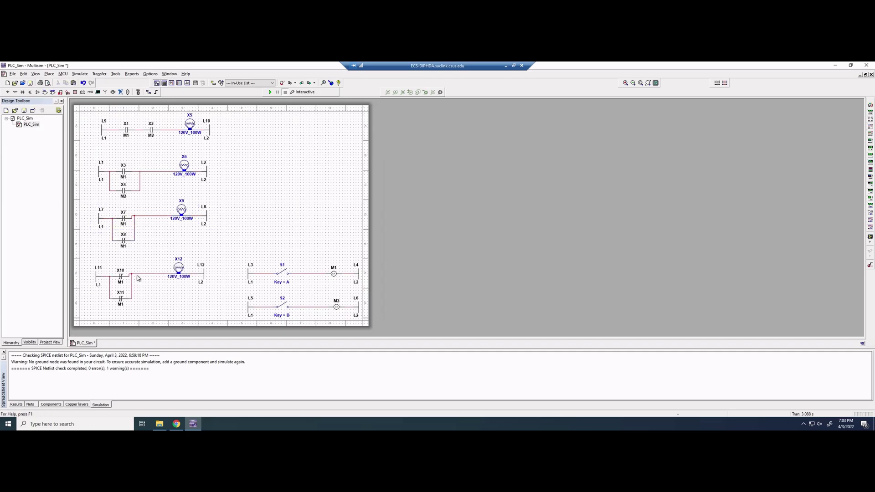
Delete the parallel contacts X10 and X11 with their wiring from the fourth rung and align terminator L11 with lamp X12
left_click(137, 275)
key("Delete")
left_click_drag(122, 278, 139, 312)
key("Delete")
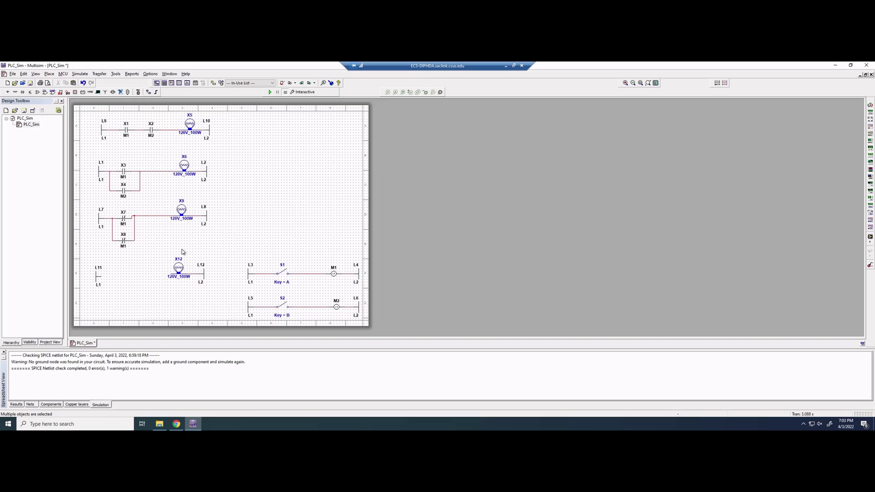
left_click_drag(101, 277, 100, 274)
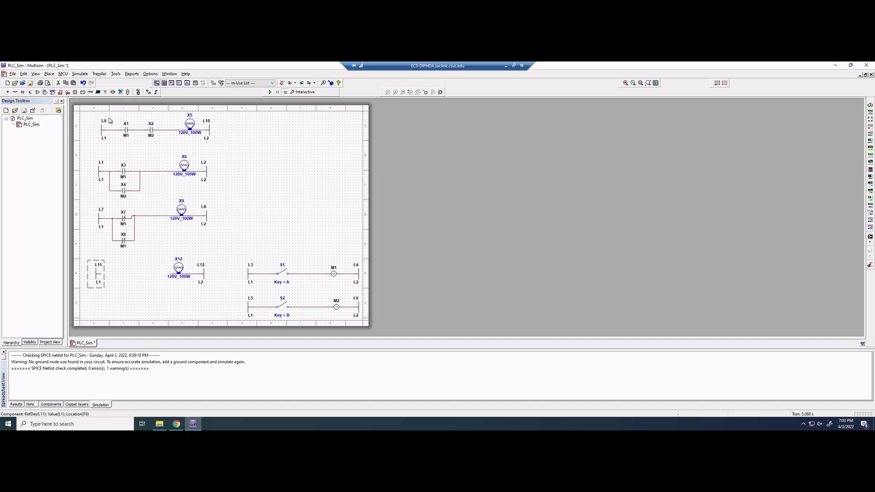
Copy normally closed contact X7 and place two copies in series between terminator L11 and lamp X12 on the fourth rung
left_click(126, 220)
left_click(116, 275)
key("ctrl+v")
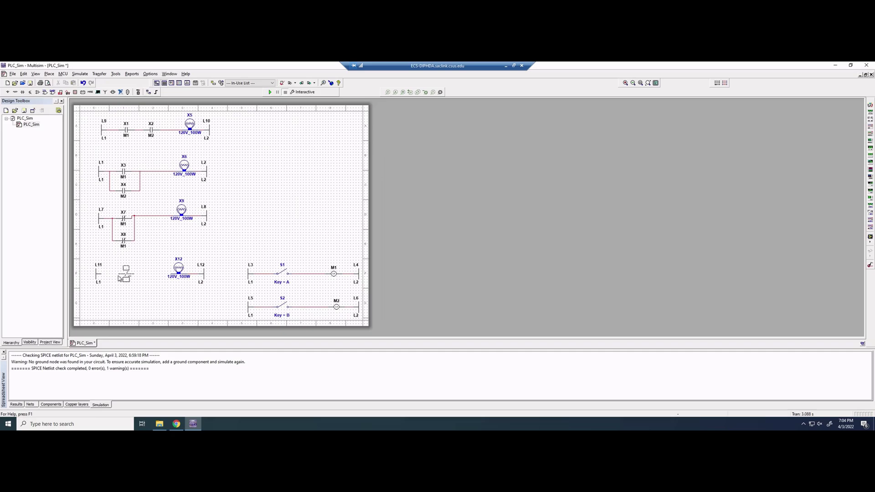
left_click(112, 277)
key("ctrl+v")
Run the simulation, toggle switch S1 to test the NAND and NOR rungs, and stop the simulation
left_click(270, 93)
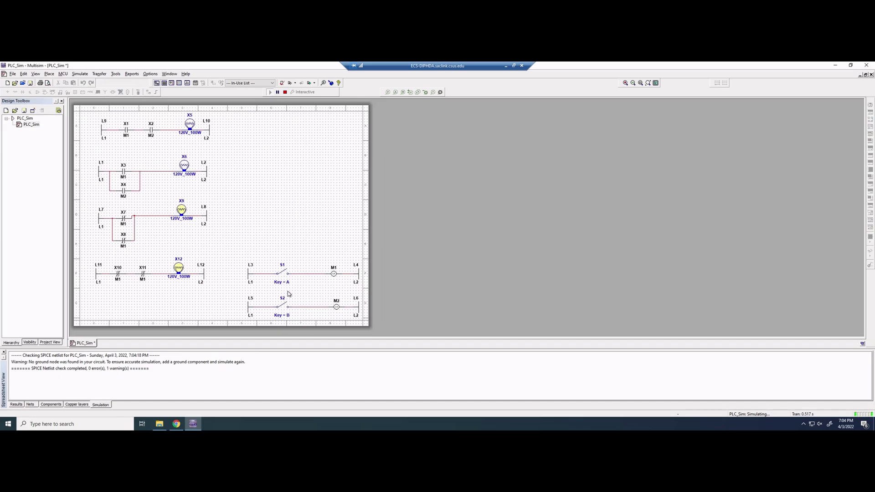
left_click(284, 274)
left_click(284, 274)
left_click(285, 92)
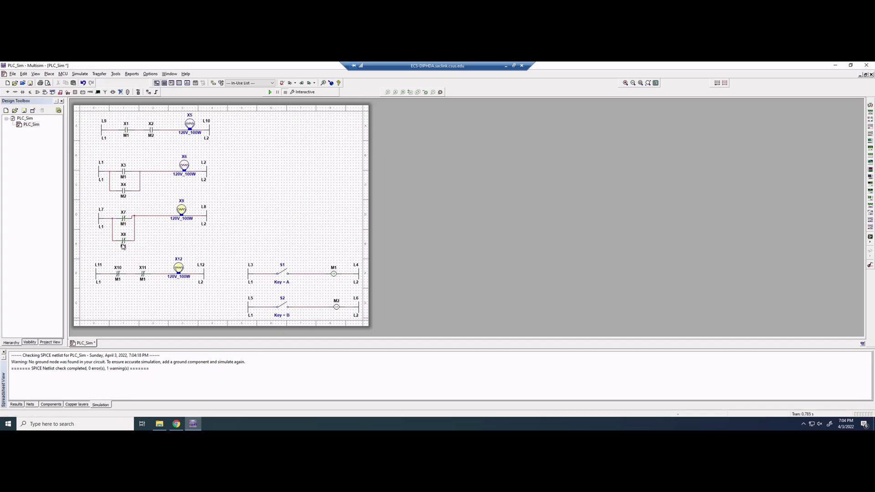
Set the controlling device reference of contacts X8 and X11 to M2
left_click(124, 247)
double_click(127, 244)
key("End")
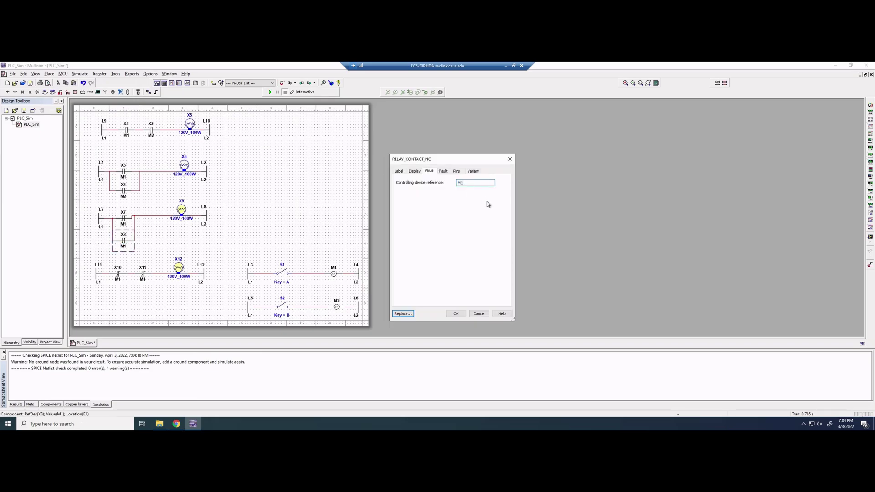
type("2")
key("Return")
left_click(481, 186)
key("Return")
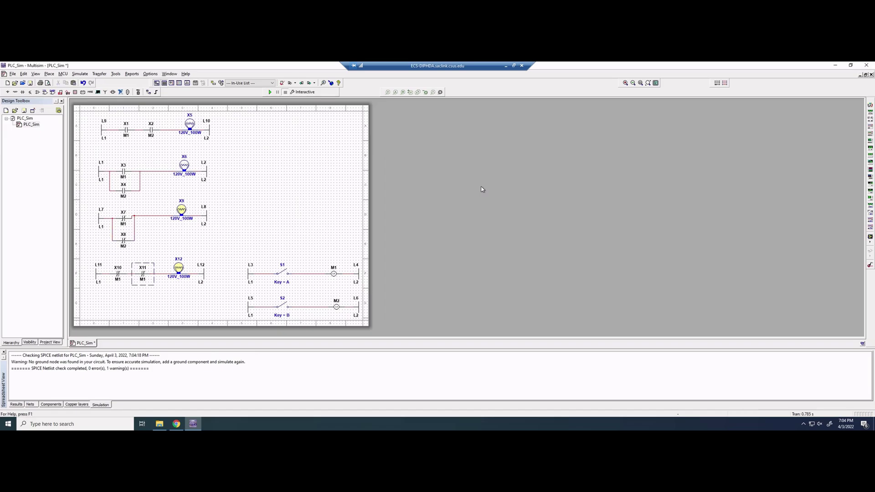
Run the simulation and close switches S1 and S2 to check all four lamps with both inputs on
left_click(269, 91)
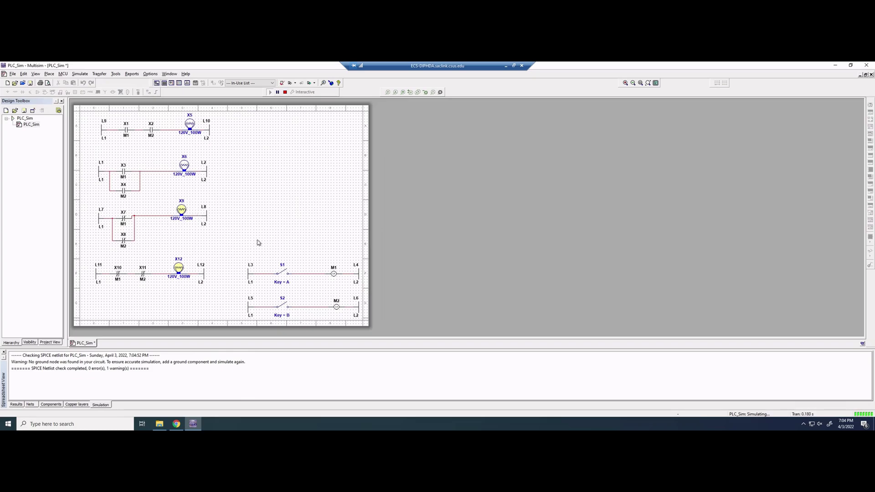
left_click(287, 272)
left_click(283, 306)
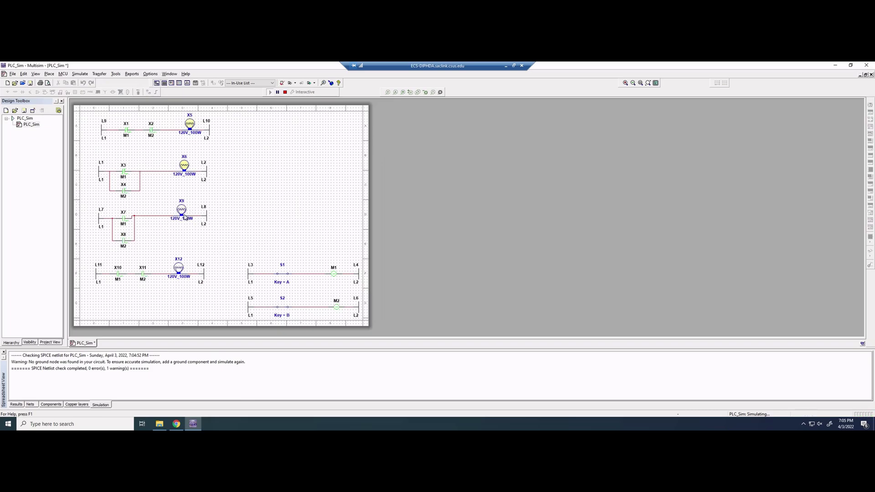
Toggle switches S1 and S2 separately to check the four lamps with only one input on at a time
left_click(283, 308)
left_click(286, 276)
left_click(284, 276)
key("b")
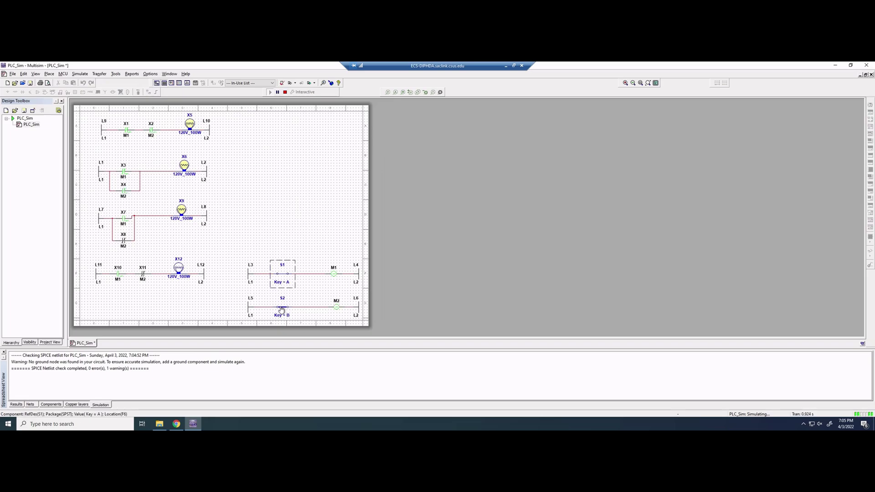
left_click(284, 276)
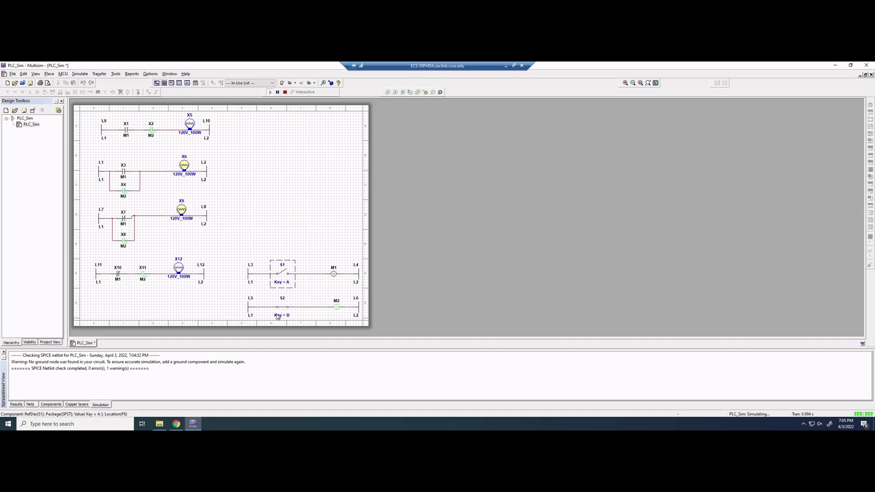
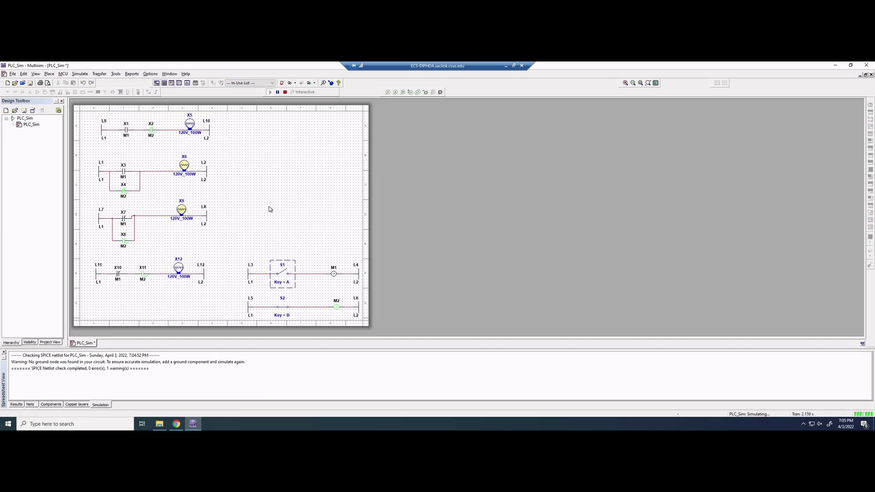
Open switch S2 to check the lamps with both inputs off, and close S1 and S2 again
left_click(283, 309)
left_click(284, 309)
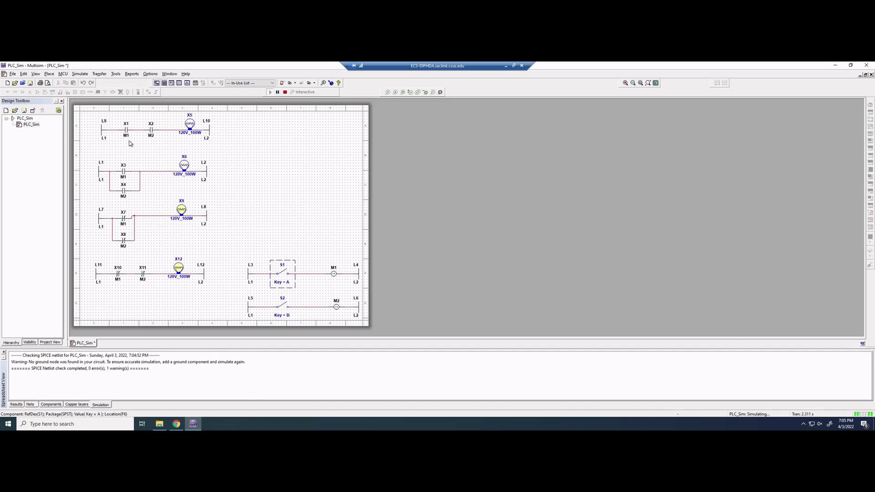
left_click(286, 282)
left_click(283, 305)
key("a")
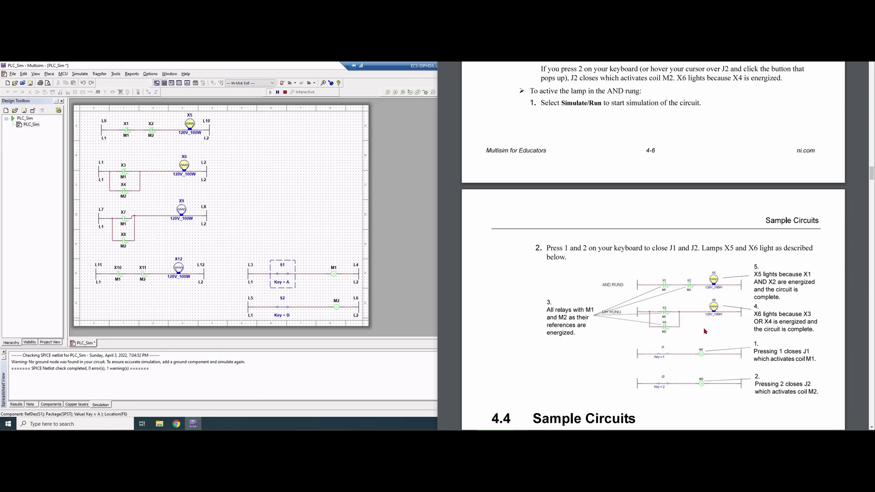
Examine the AND and OR rung figure and the Holding Tank example under Sample Circuits in the Multisim for Educators manual
scroll(682, 377, "down", 5)
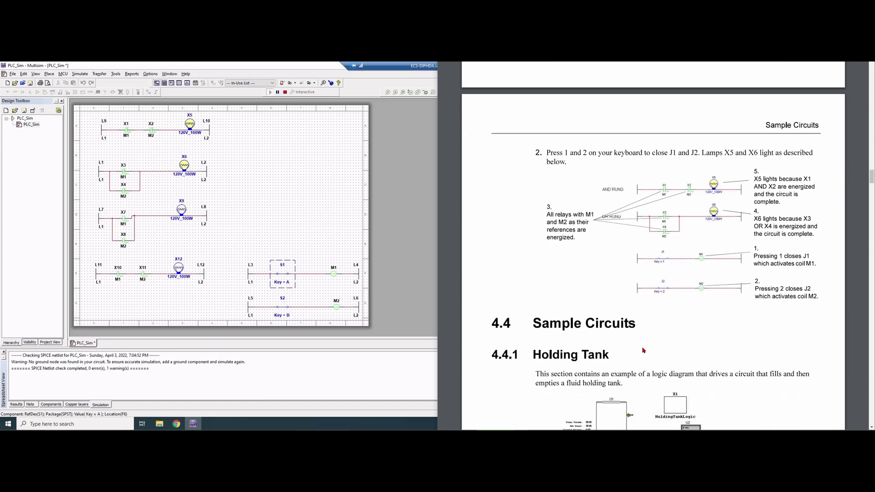
scroll(586, 360, "down", 5)
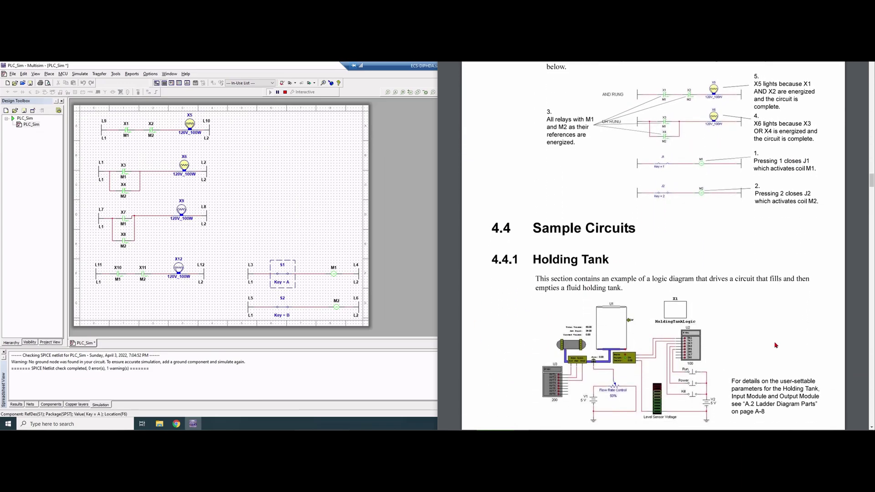
scroll(604, 381, "up", 6)
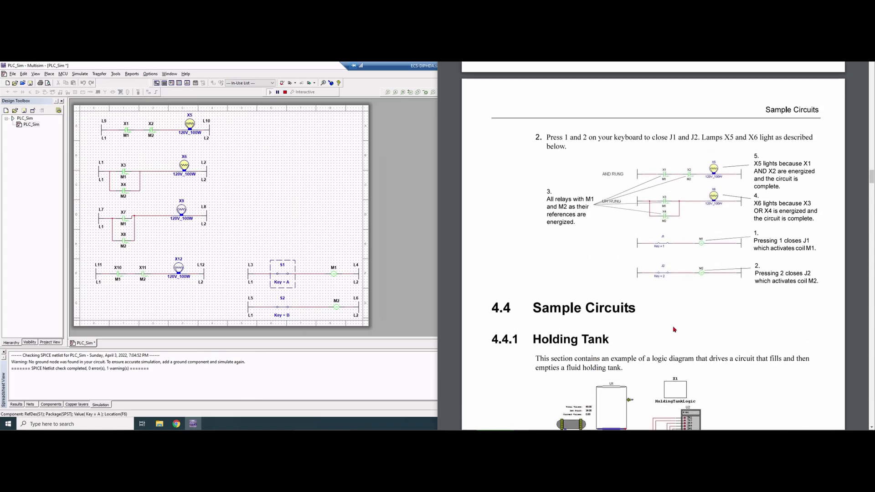